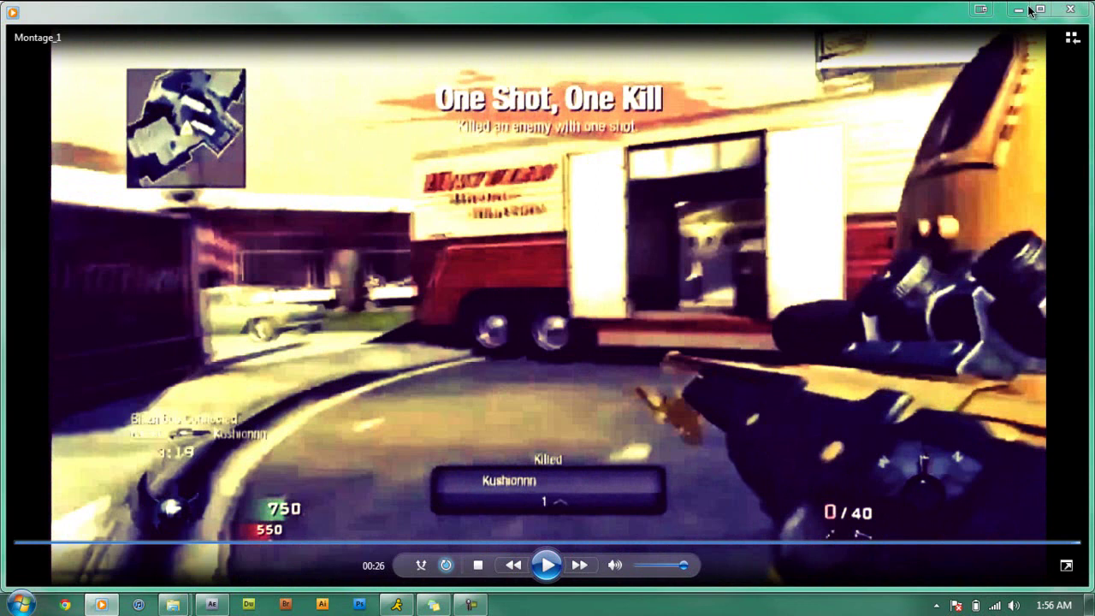
# Close the montage preview video and switch to the montage project in After Effects.
pyautogui.click(1079, 16)
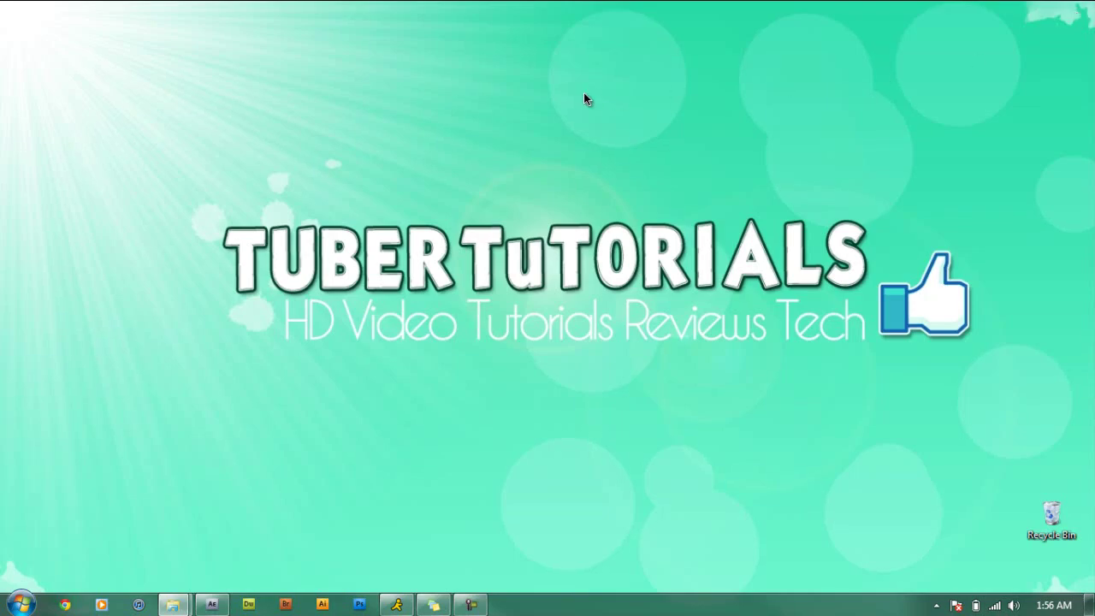
pyautogui.click(211, 605)
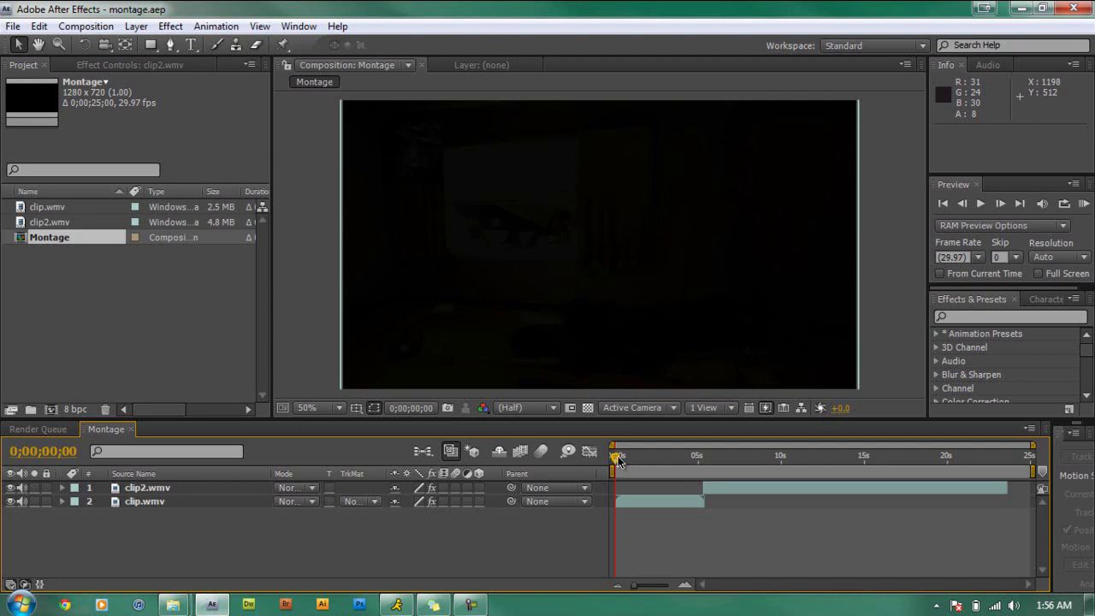
pyautogui.moveTo(617, 459)
pyautogui.mouseDown()
pyautogui.moveTo(712, 466)
pyautogui.moveTo(615, 462)
pyautogui.mouseUp()
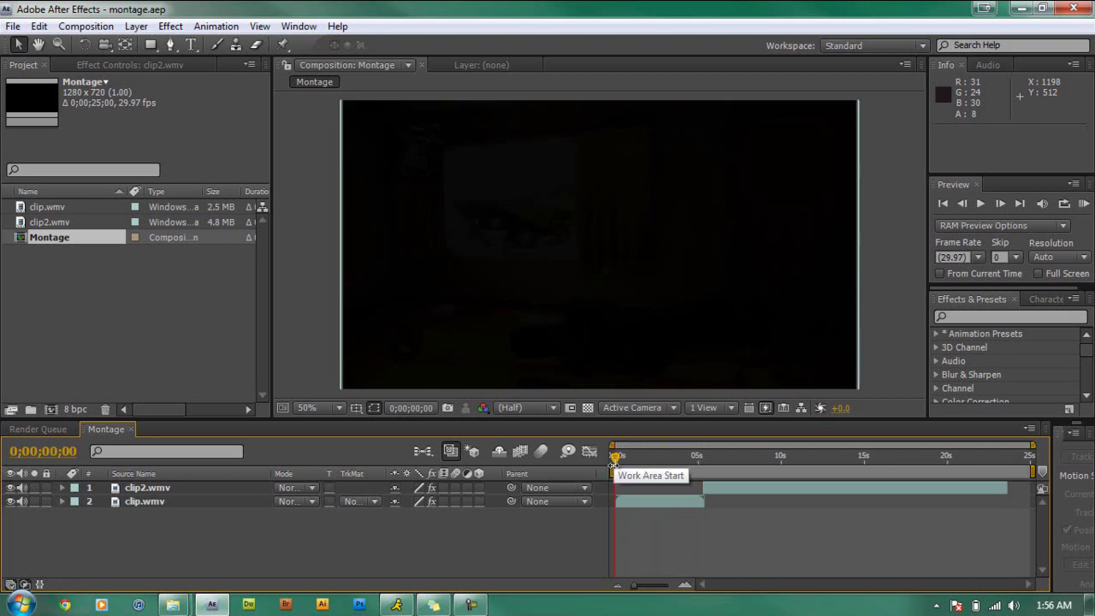
# Create a new composition named montage1 with a duration of 0;00;26;00.
pyautogui.click(100, 26)
pyautogui.click(126, 45)
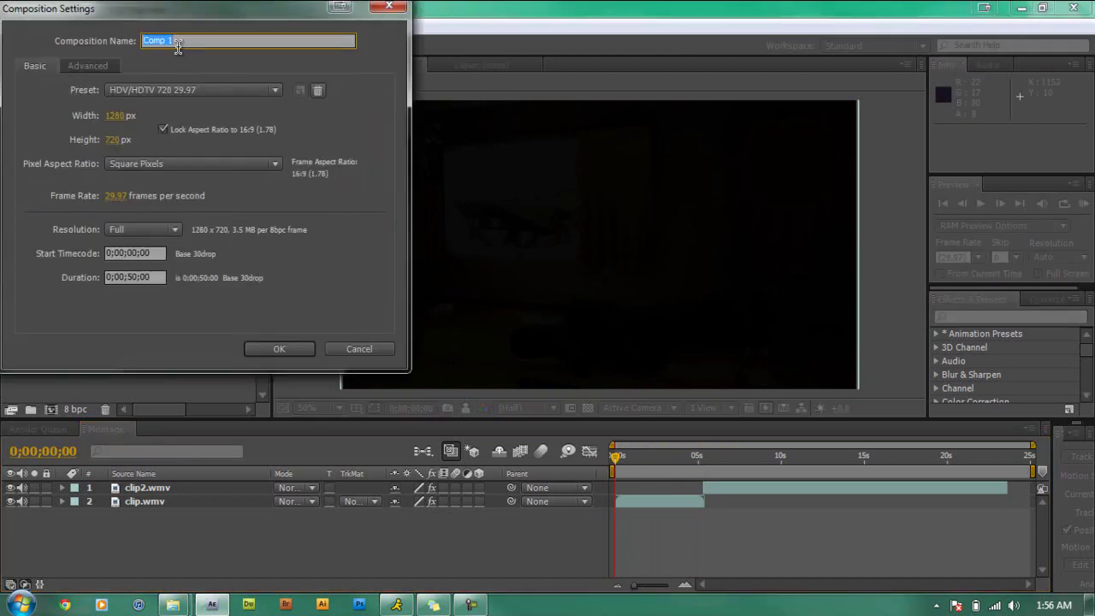
pyautogui.write('montage1')
pyautogui.doubleClick(130, 277)
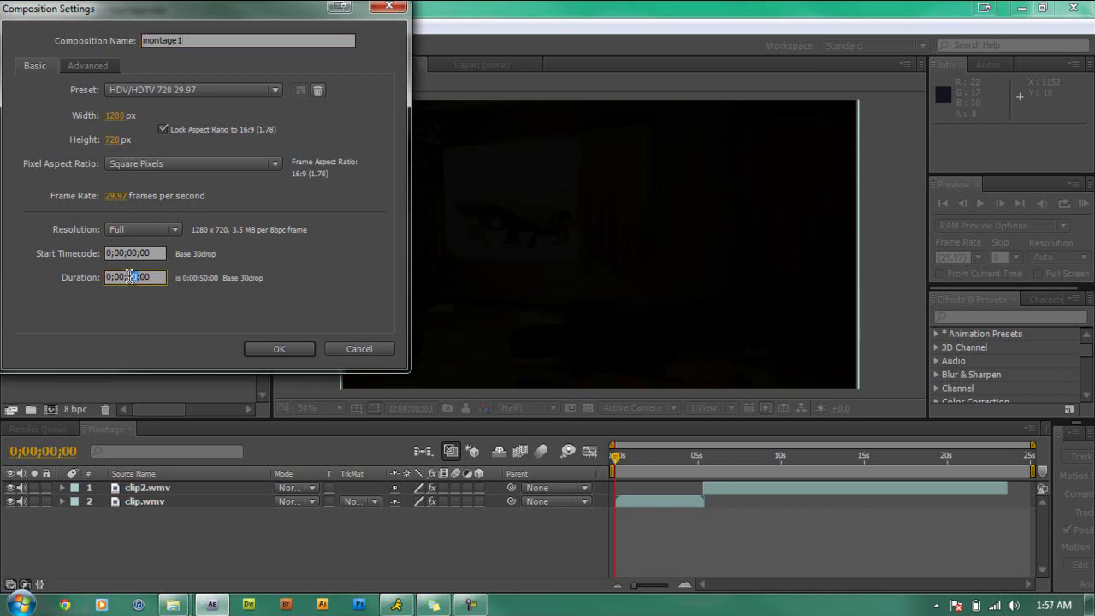
pyautogui.write('26')
pyautogui.click(299, 351)
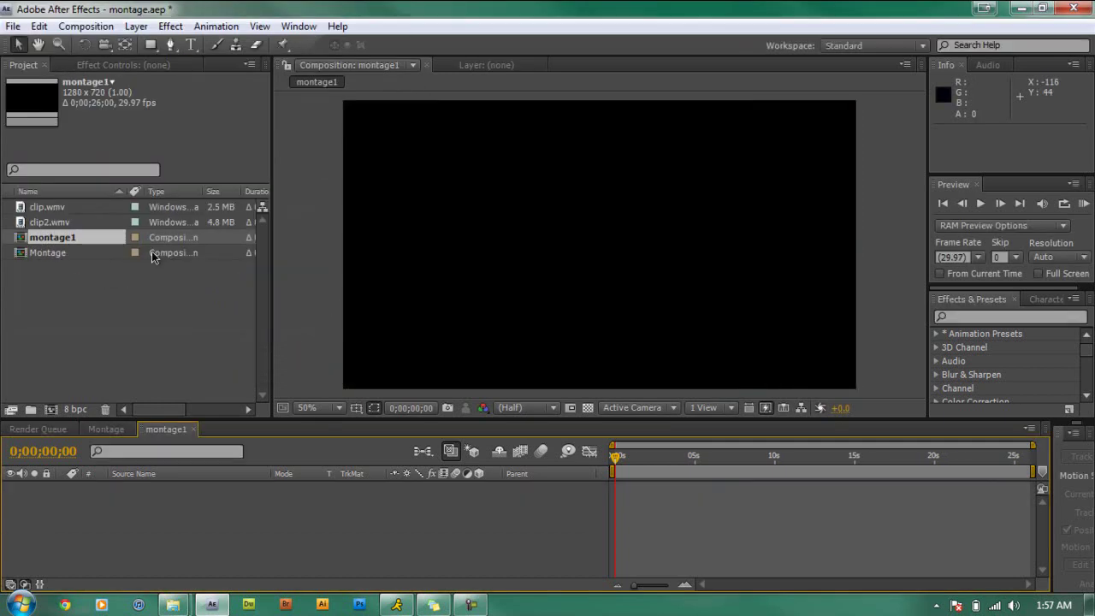
# Place clip.wmv and clip2.wmv in the montage1 timeline and widen both to about 101% horizontally.
pyautogui.click(51, 207)
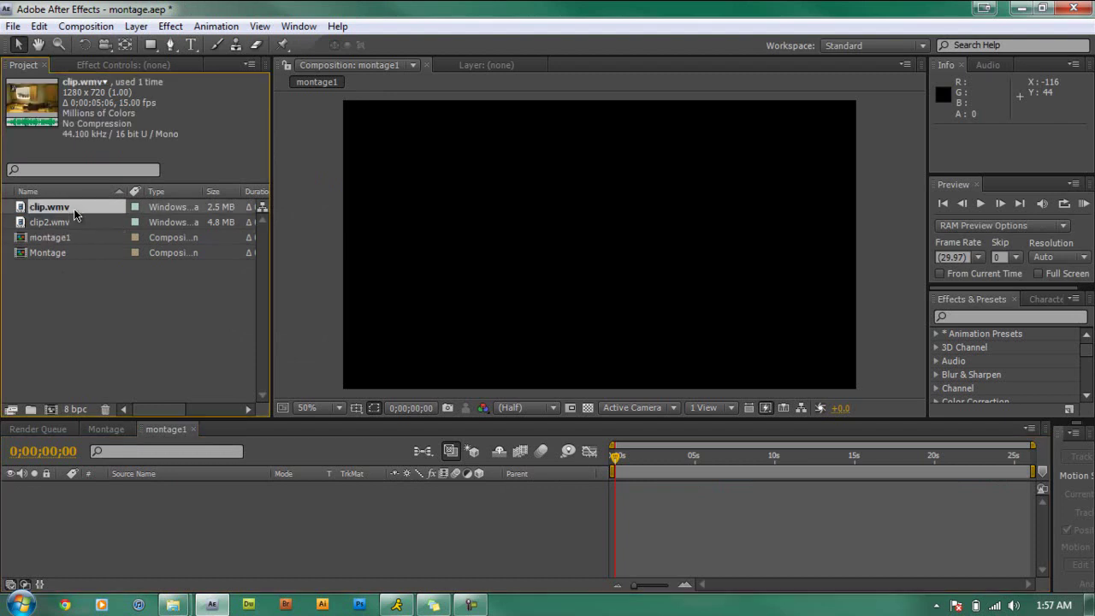
pyautogui.keyDown('shift'); pyautogui.click(73, 222); pyautogui.keyUp('shift')
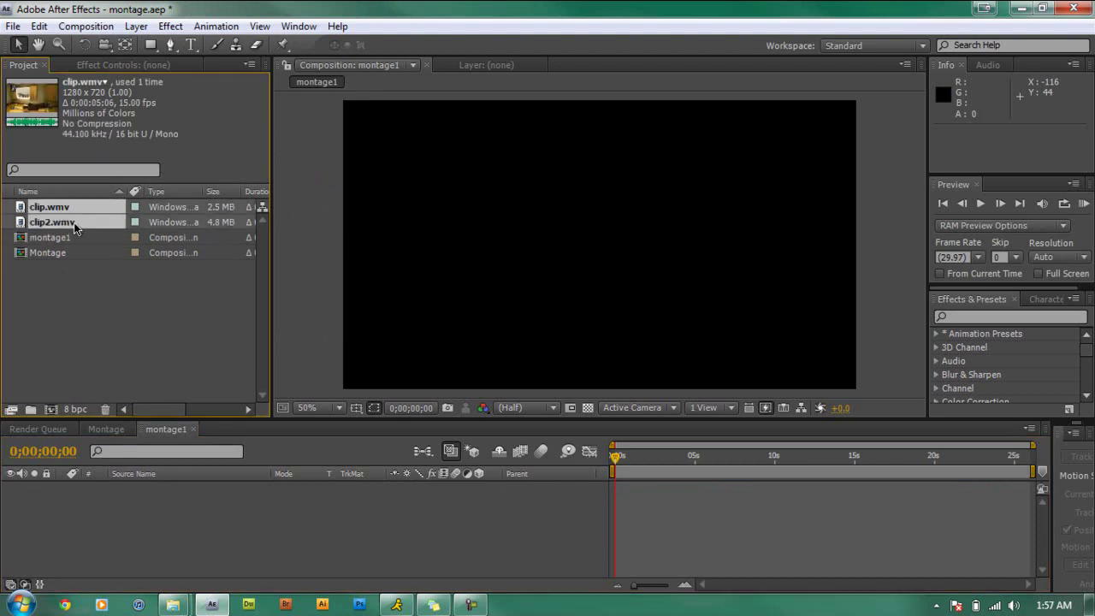
pyautogui.click(10, 27)
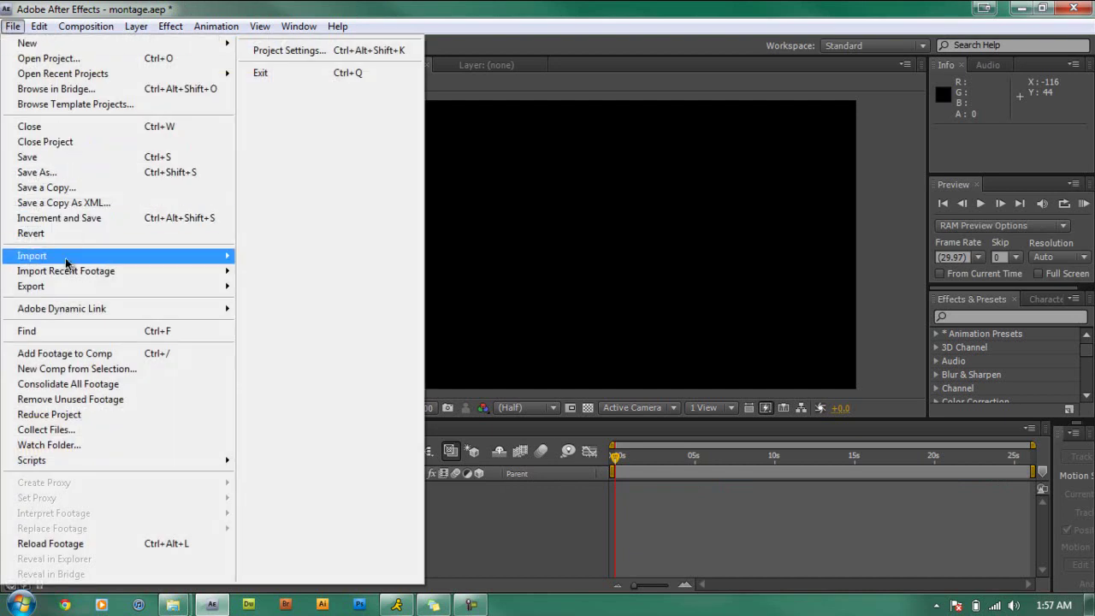
pyautogui.moveTo(80, 261)
pyautogui.click(278, 259)
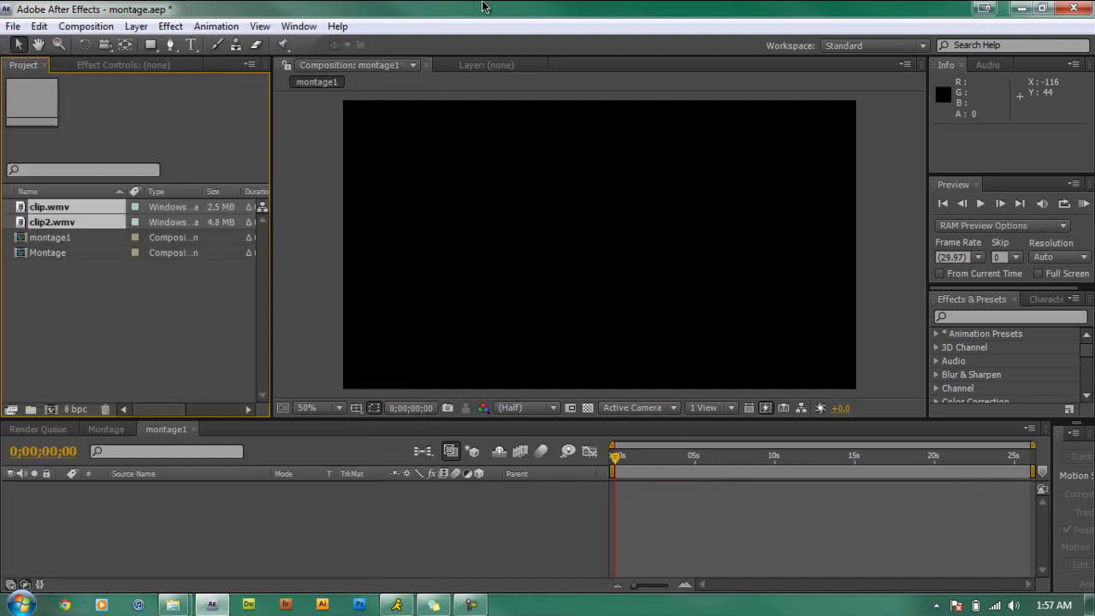
pyautogui.moveTo(84, 224); pyautogui.dragTo(220, 503)
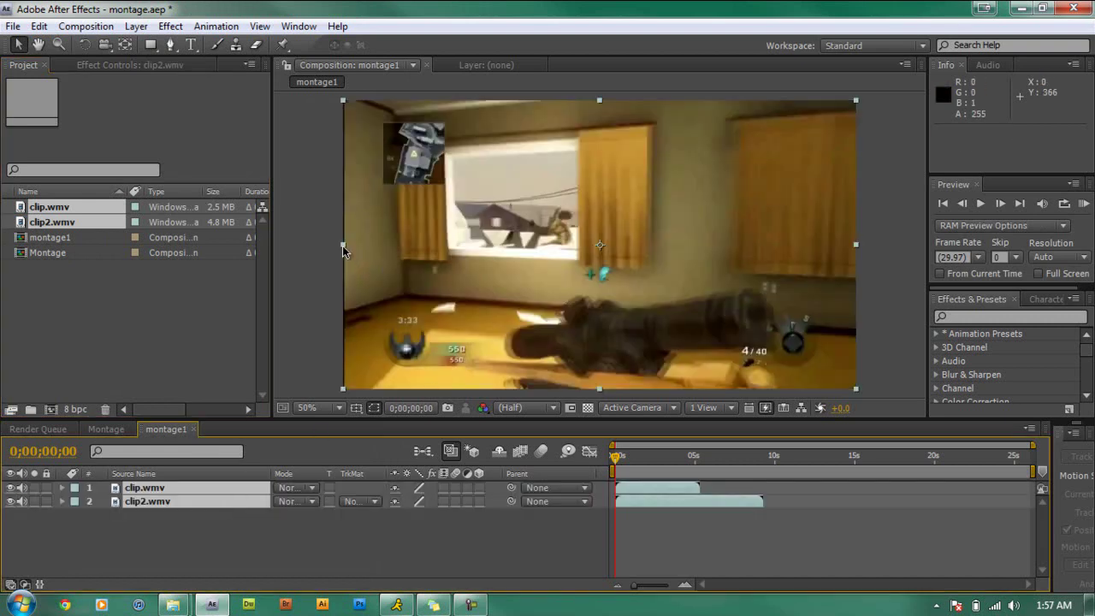
pyautogui.moveTo(342, 245); pyautogui.dragTo(340, 261)
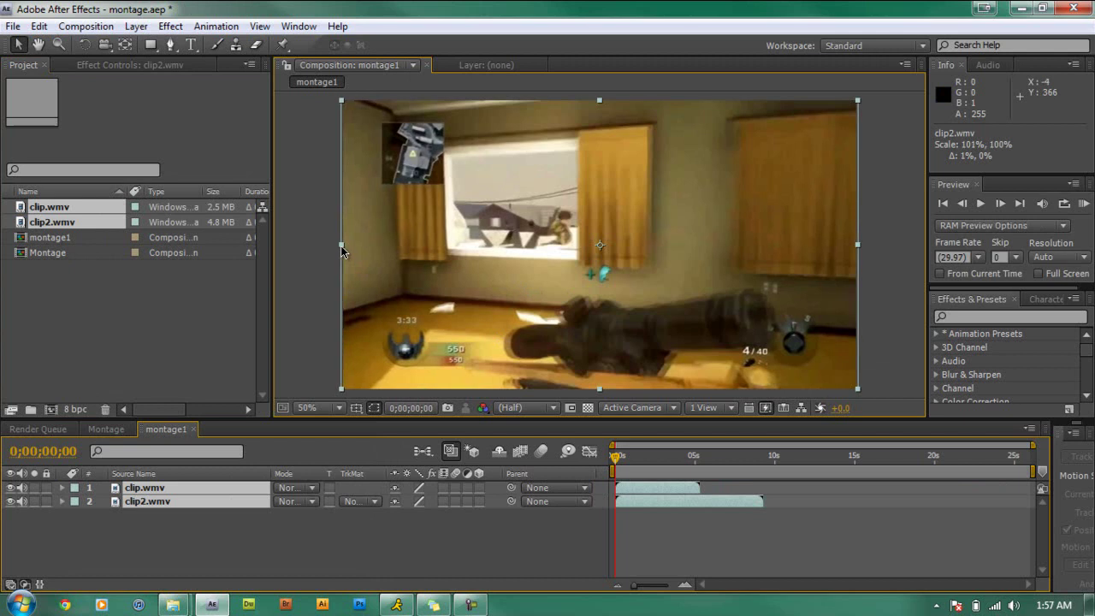
pyautogui.click(242, 508)
pyautogui.click(242, 496)
pyautogui.click(242, 488)
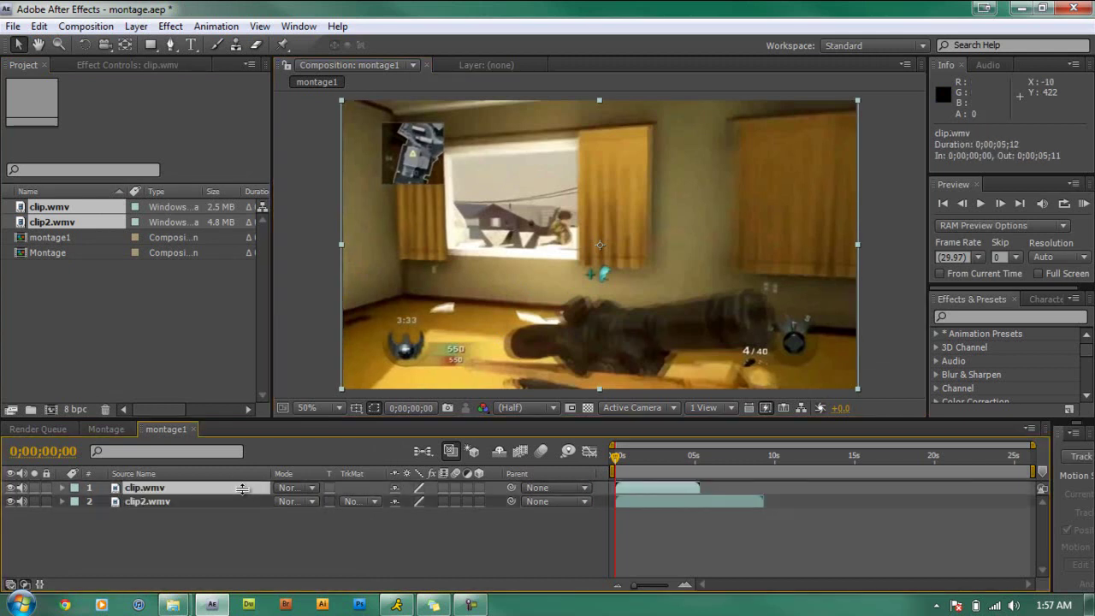
pyautogui.click(223, 514)
pyautogui.click(219, 504)
pyautogui.click(219, 488)
# Move the clip2.wmv layer in time so it starts at 0;00;05;10, where clip.wmv ends.
pyautogui.click(676, 507)
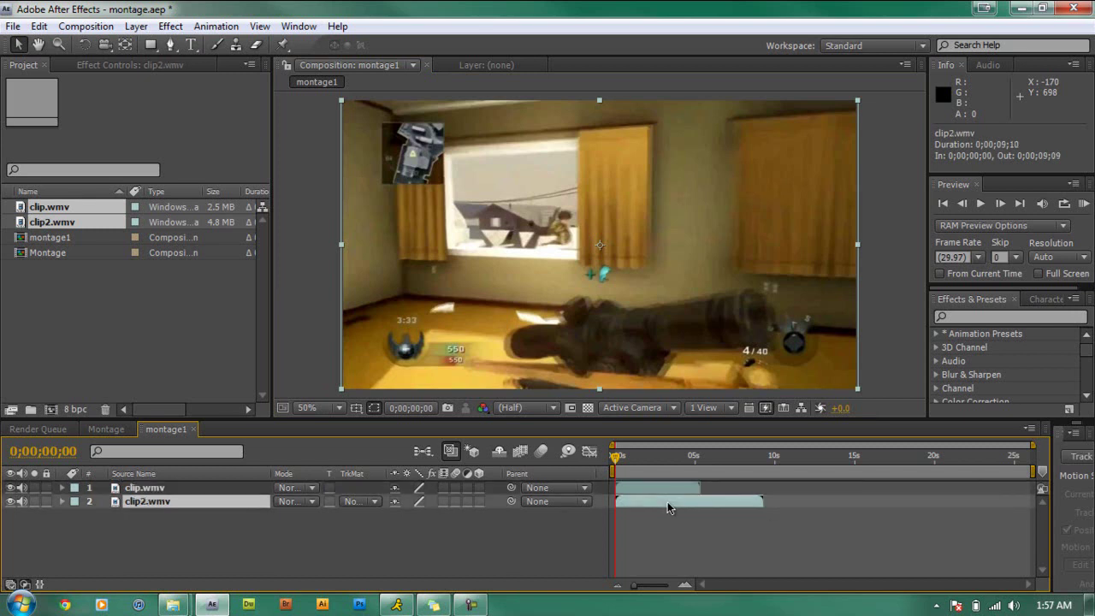
pyautogui.click(664, 487)
pyautogui.click(664, 501)
pyautogui.moveTo(640, 500); pyautogui.dragTo(725, 504)
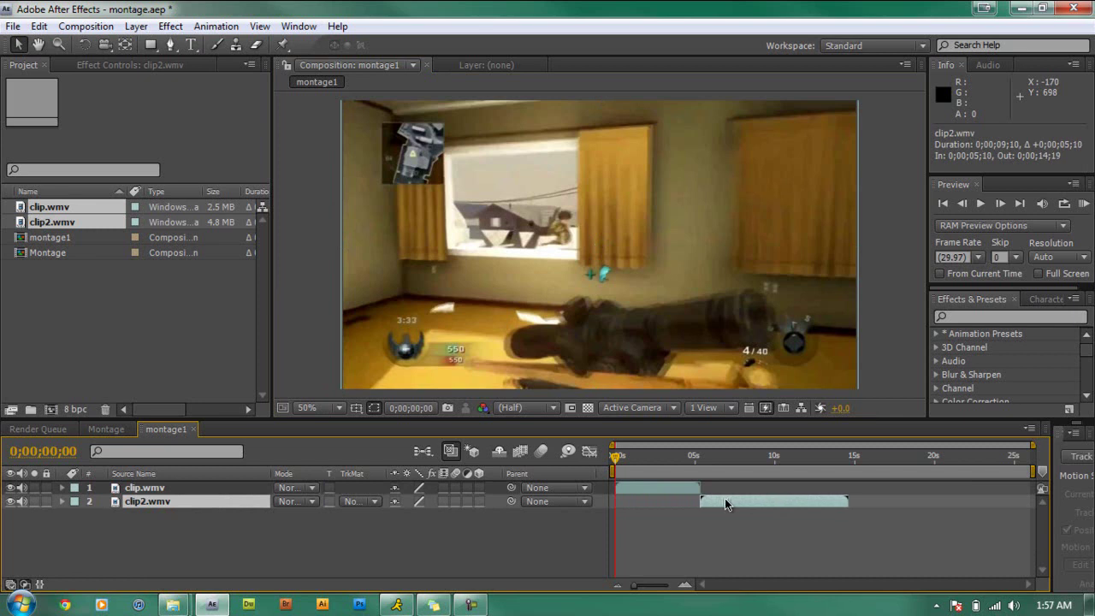
pyautogui.moveTo(1034, 471)
pyautogui.mouseDown()
pyautogui.moveTo(968, 472)
pyautogui.moveTo(1042, 477)
pyautogui.mouseUp()
# Fade in clip.wmv by keyframing its opacity from 0% at the start to 100% at 0;00;00;11.
pyautogui.click(671, 489)
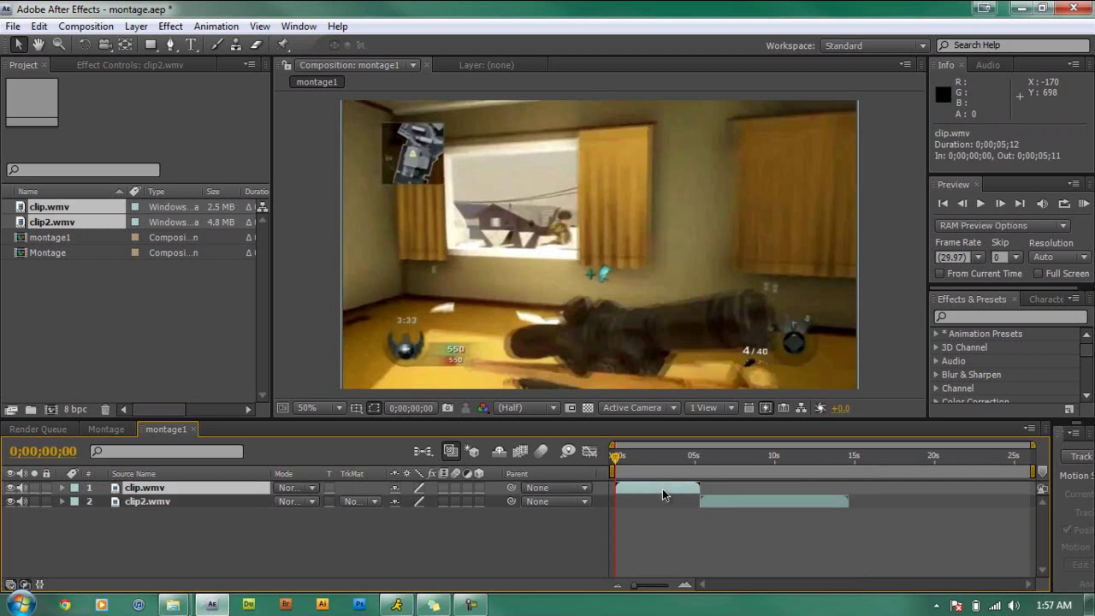
pyautogui.click(733, 499)
pyautogui.click(654, 487)
pyautogui.click(62, 489)
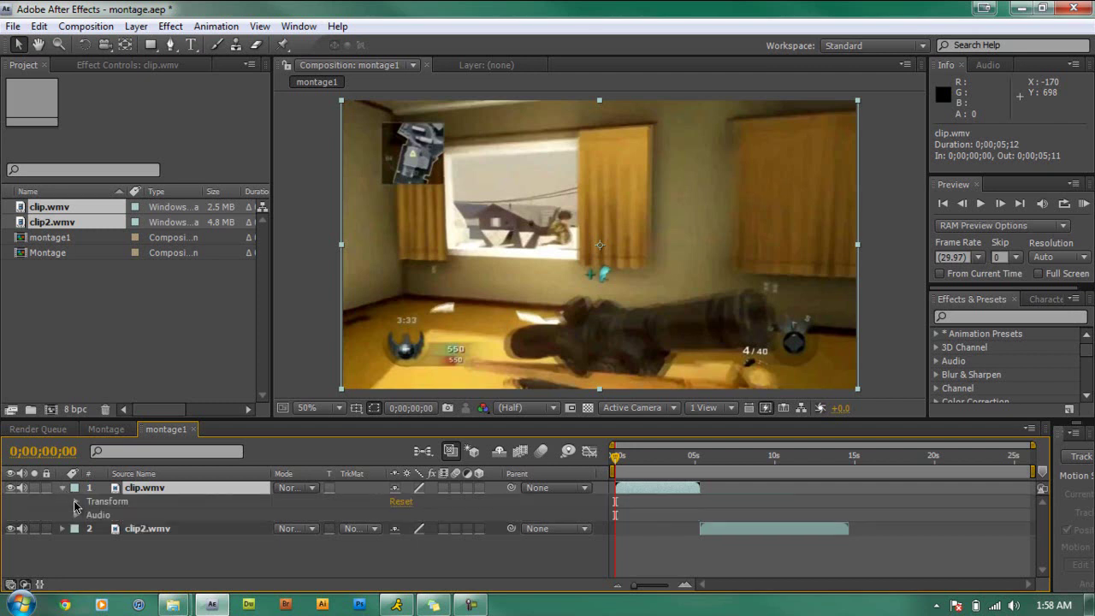
pyautogui.click(76, 502)
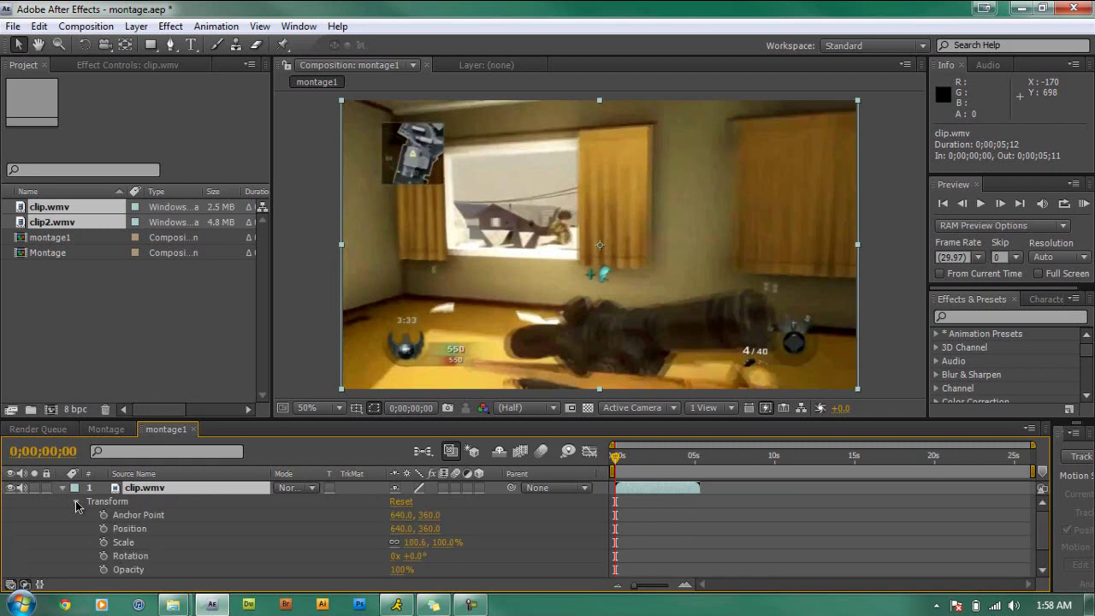
pyautogui.click(105, 570)
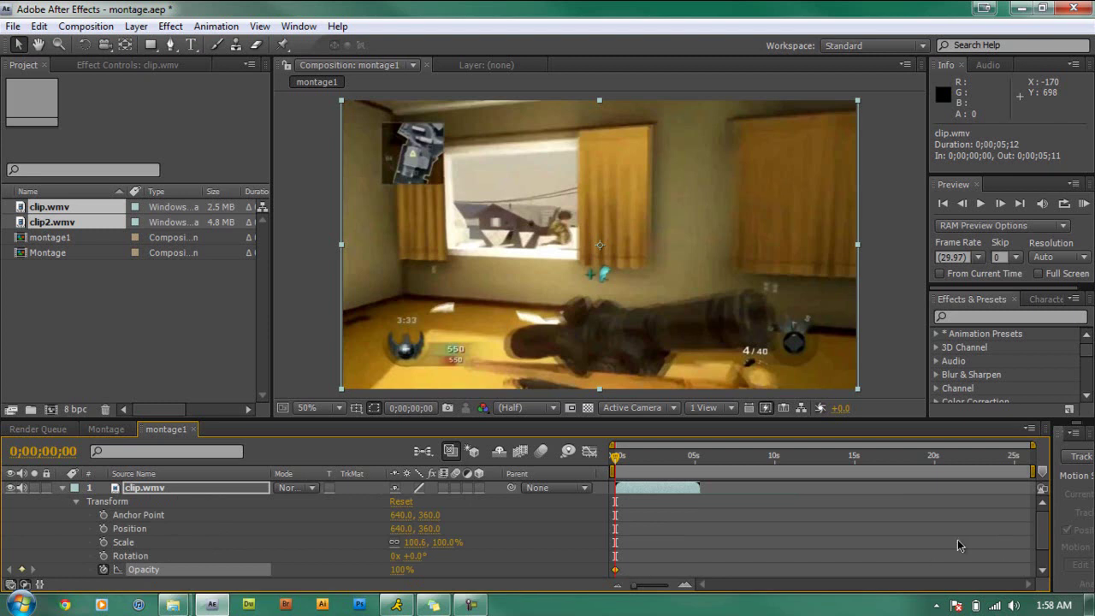
pyautogui.scroll(-1, 1051, 537)
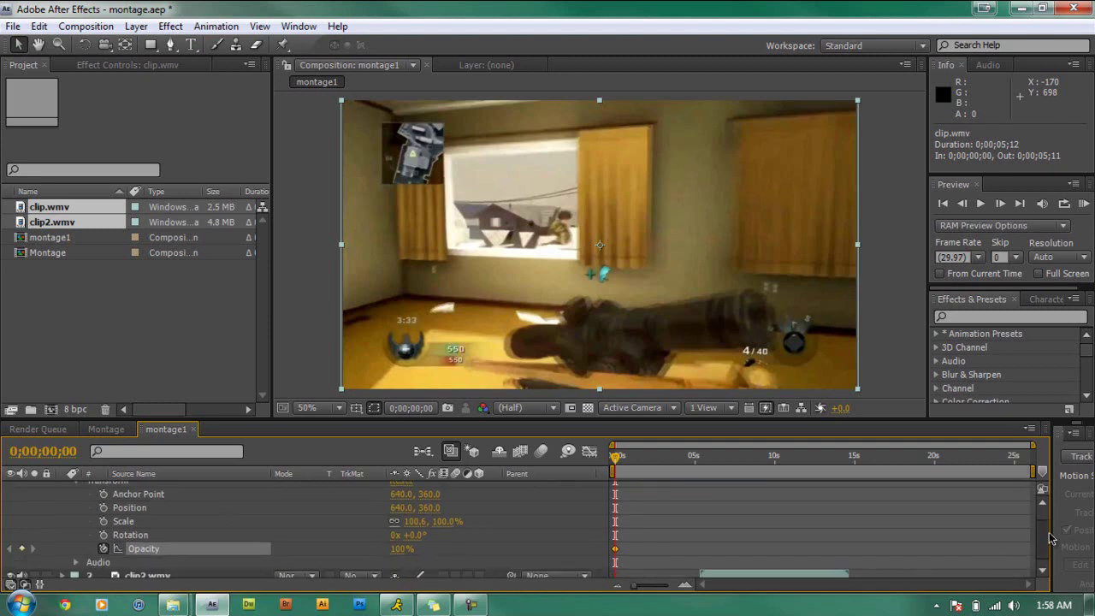
pyautogui.scroll(1, 1051, 537)
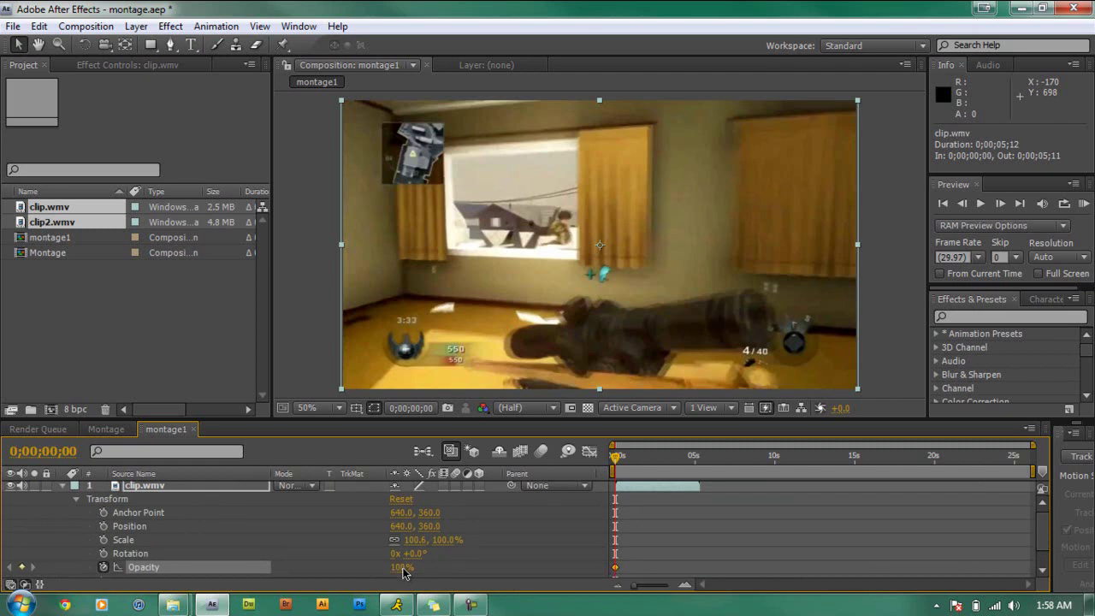
pyautogui.moveTo(400, 568); pyautogui.dragTo(293, 571)
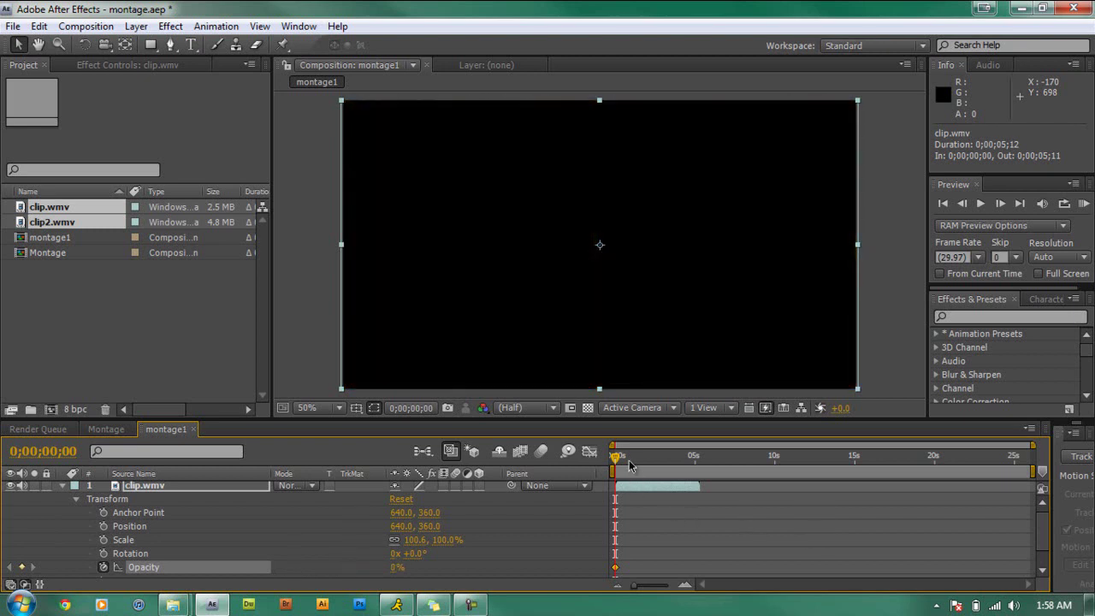
pyautogui.moveTo(617, 461); pyautogui.dragTo(623, 460)
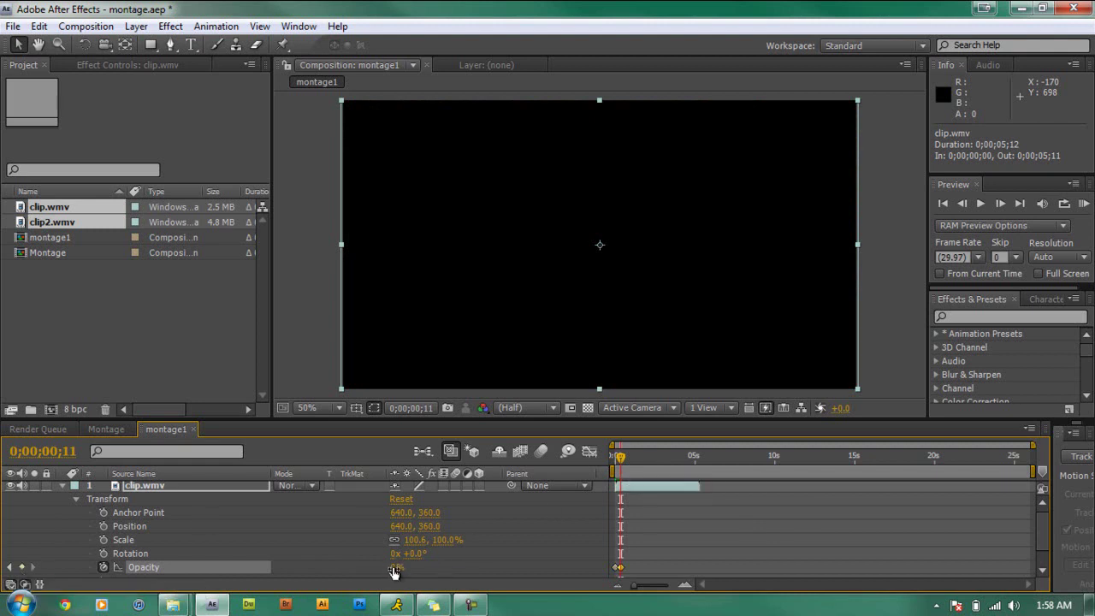
pyautogui.moveTo(400, 569); pyautogui.dragTo(505, 567)
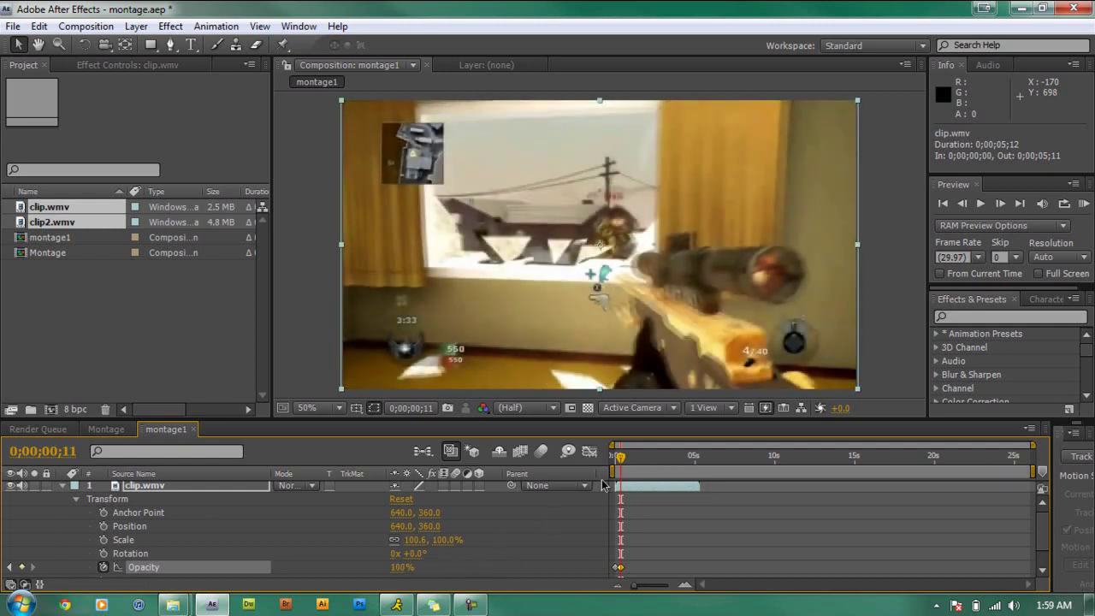
# Fade out clip.wmv by keyframing its opacity from 100% at 0;00;04;09 to 0% at 0;00;05;08.
pyautogui.moveTo(621, 459); pyautogui.dragTo(685, 490)
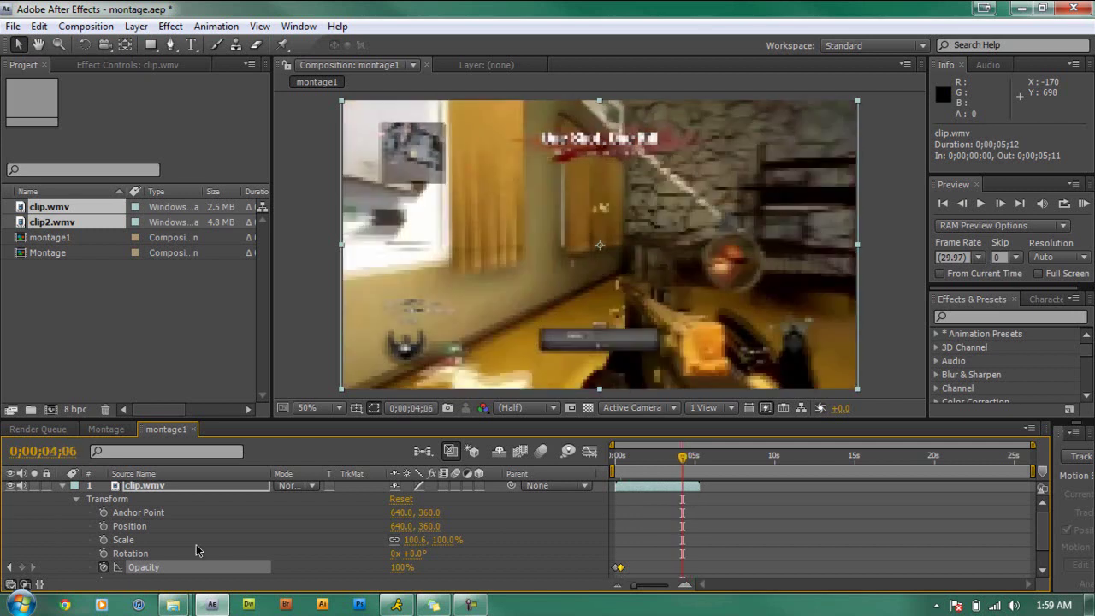
pyautogui.click(22, 567)
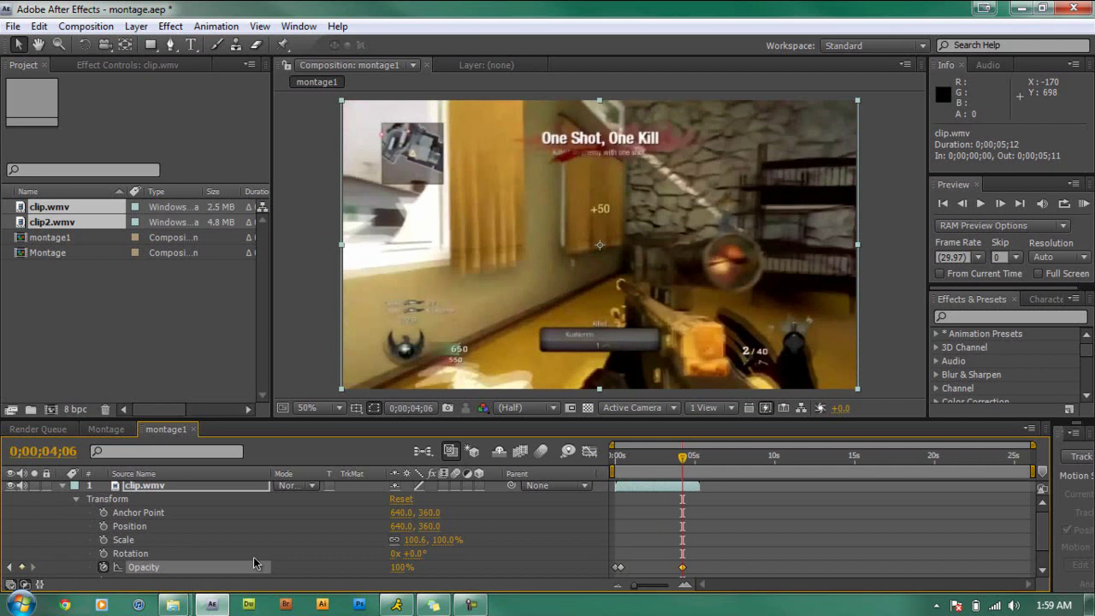
pyautogui.click(692, 462)
pyautogui.moveTo(693, 462); pyautogui.dragTo(701, 468)
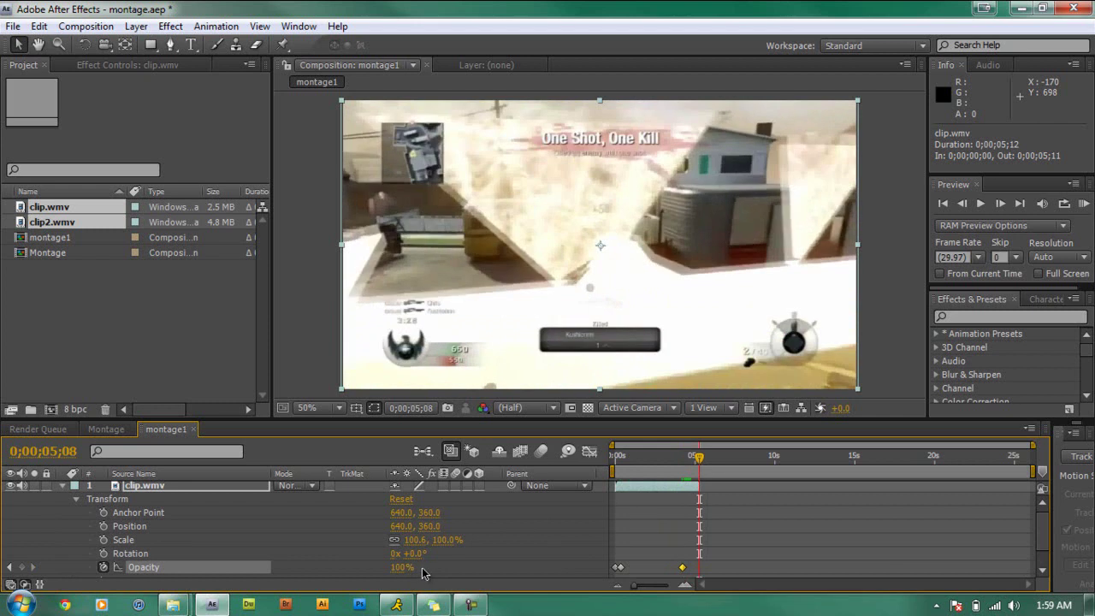
pyautogui.click(22, 567)
pyautogui.click(405, 571)
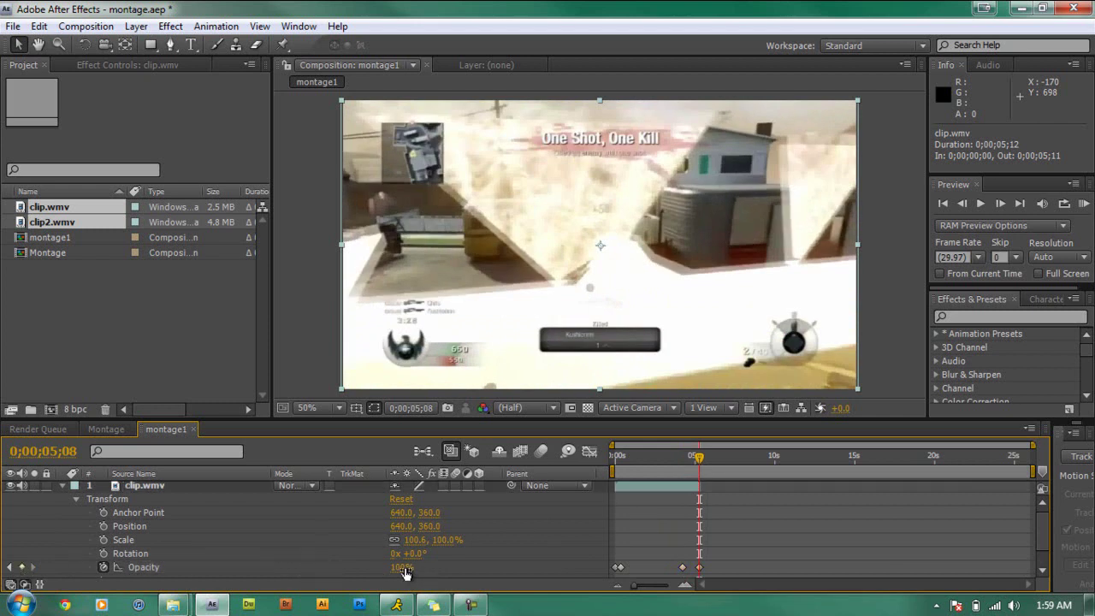
pyautogui.click(403, 568)
pyautogui.press('Return')
pyautogui.moveTo(405, 573); pyautogui.dragTo(291, 572)
pyautogui.click(684, 568)
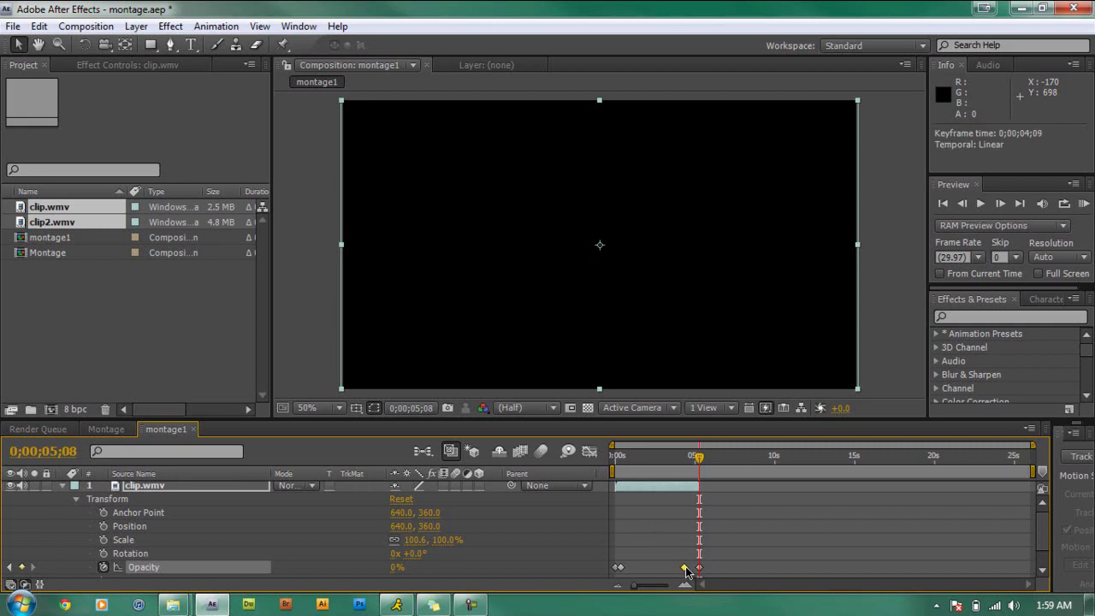
# Scrub around the end of clip.wmv's opacity fade and collapse the layer's properties.
pyautogui.moveTo(699, 459); pyautogui.dragTo(699, 504)
pyautogui.click(616, 460)
pyautogui.scroll(-2, 1042, 528)
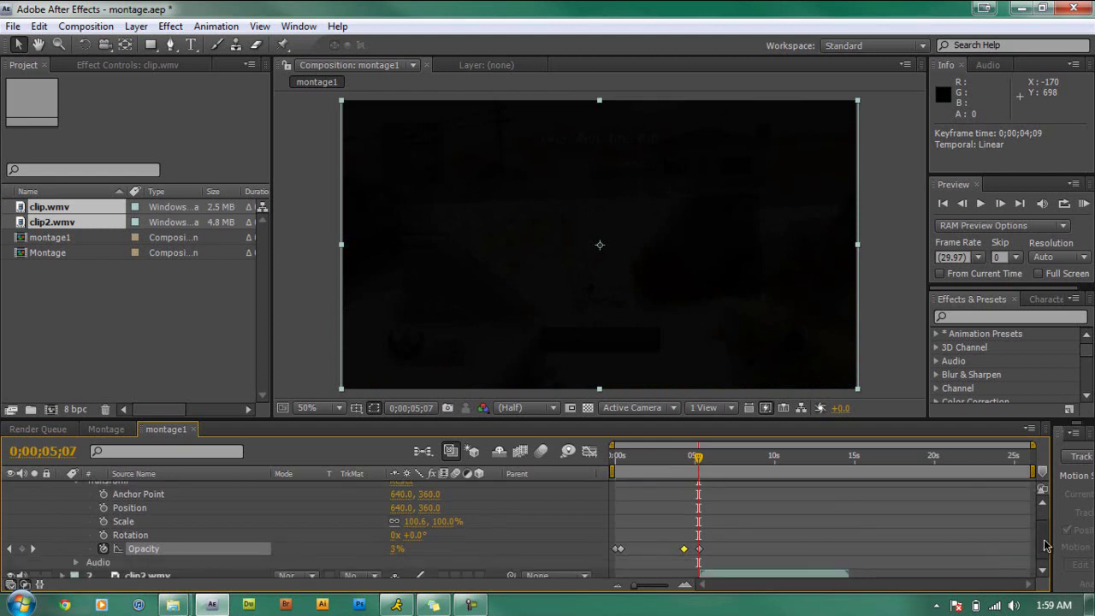
pyautogui.scroll(2, 289, 541)
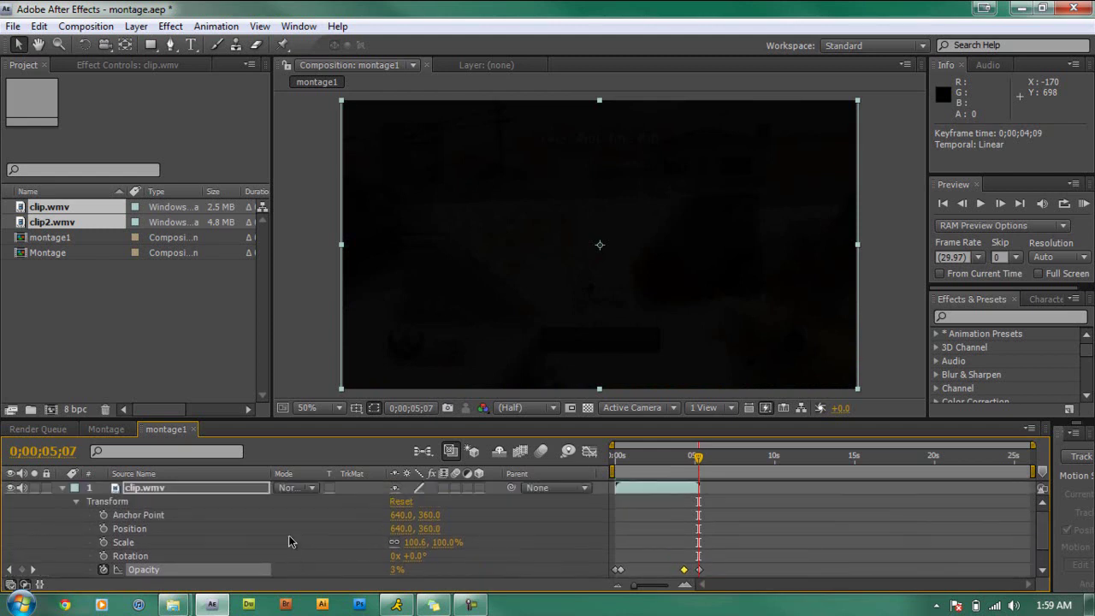
pyautogui.click(76, 502)
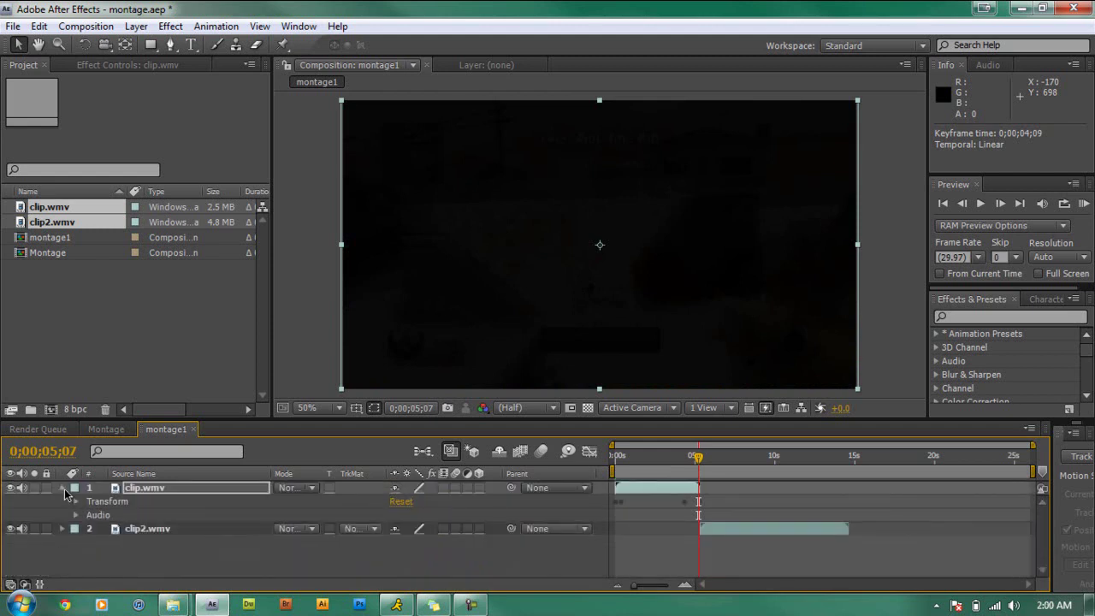
pyautogui.click(61, 488)
# Enable time remapping on the clip2.wmv layer with the current time at its start, 0;00;05;10.
pyautogui.click(160, 503)
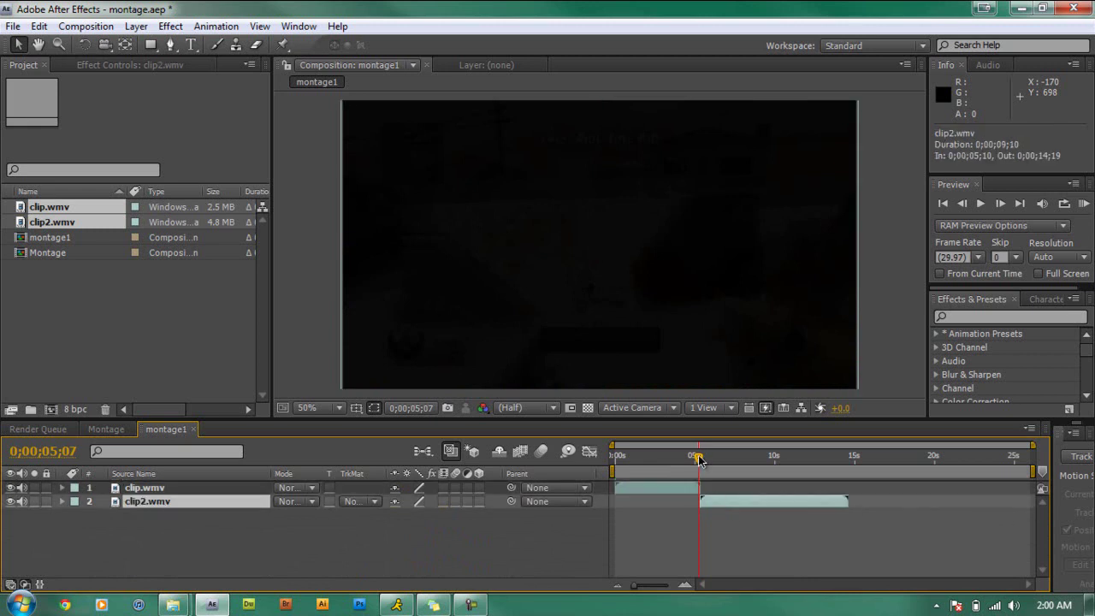
pyautogui.moveTo(698, 460); pyautogui.dragTo(700, 464)
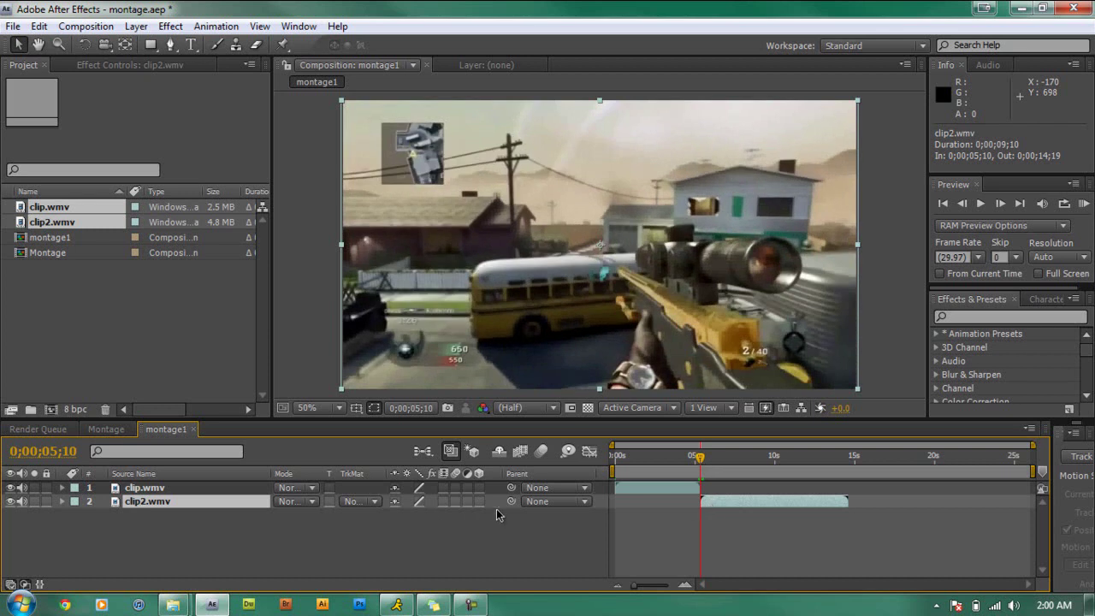
pyautogui.rightClick(230, 505)
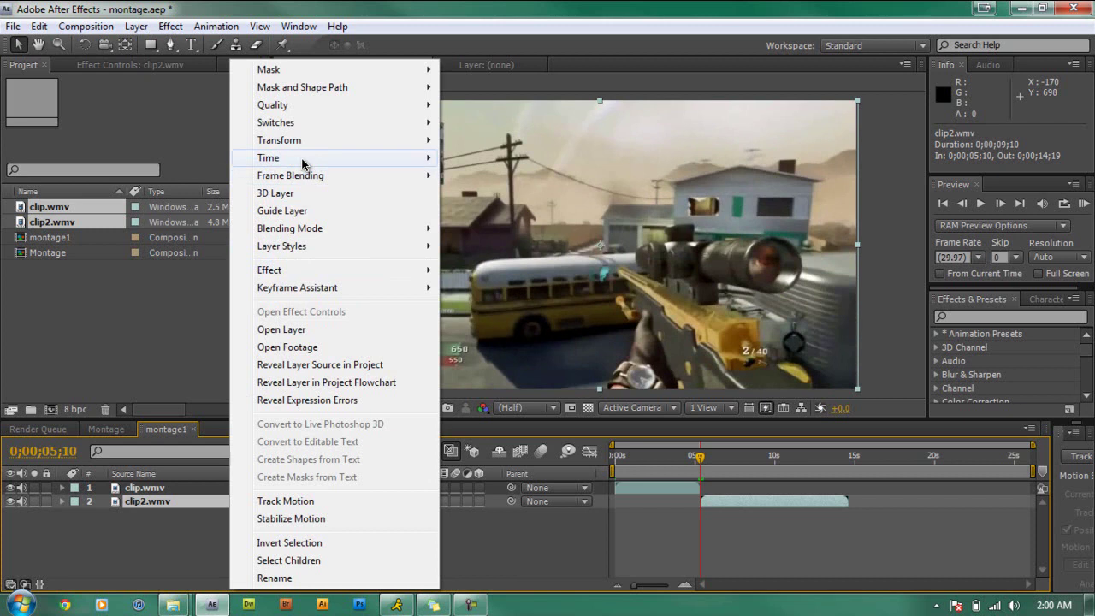
pyautogui.moveTo(351, 163)
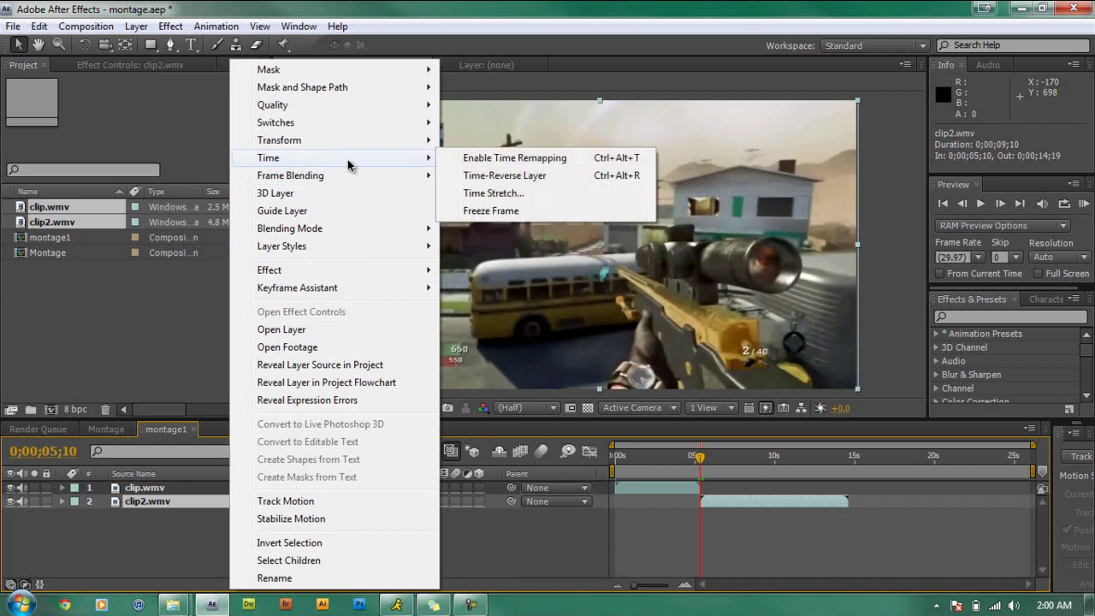
pyautogui.click(474, 161)
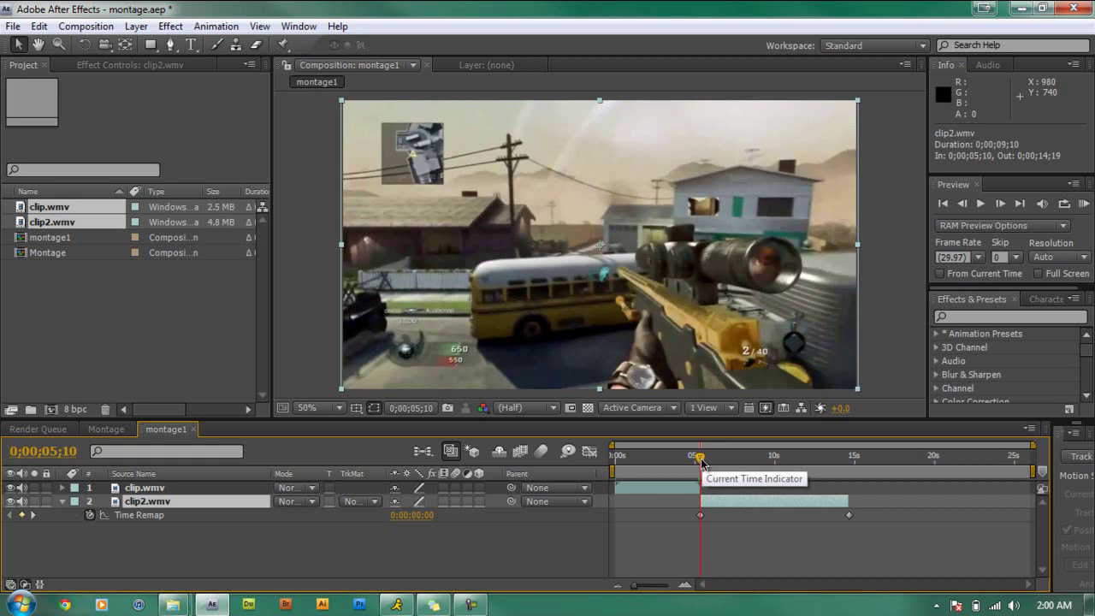
# Add a Time Remap keyframe to clip2.wmv at 0;00;06;25, just before the player aims through the scope.
pyautogui.moveTo(700, 460); pyautogui.dragTo(725, 469)
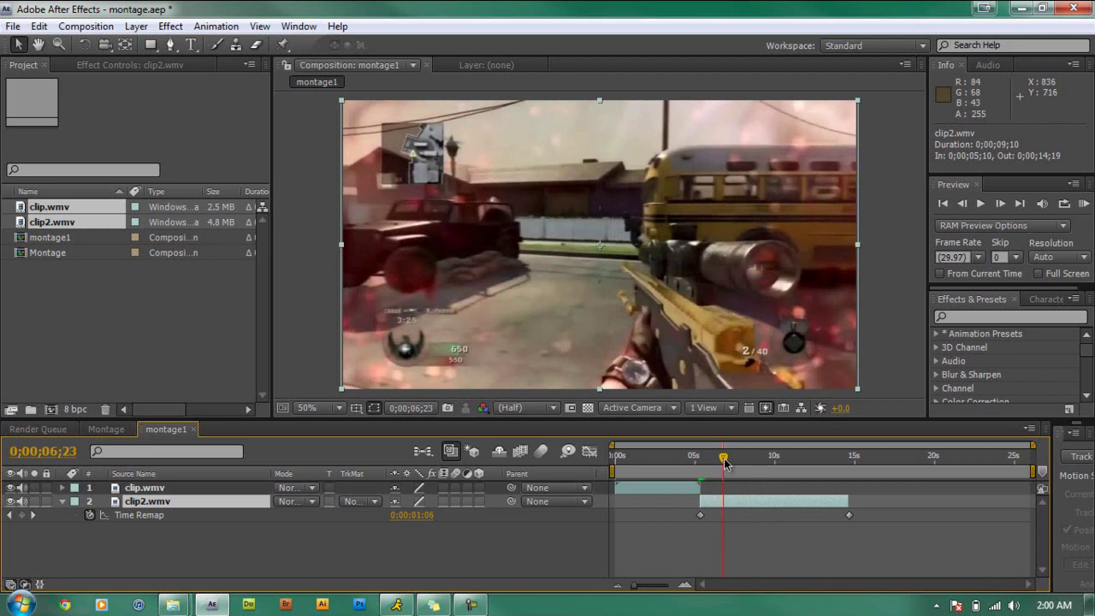
pyautogui.moveTo(725, 462); pyautogui.dragTo(725, 463)
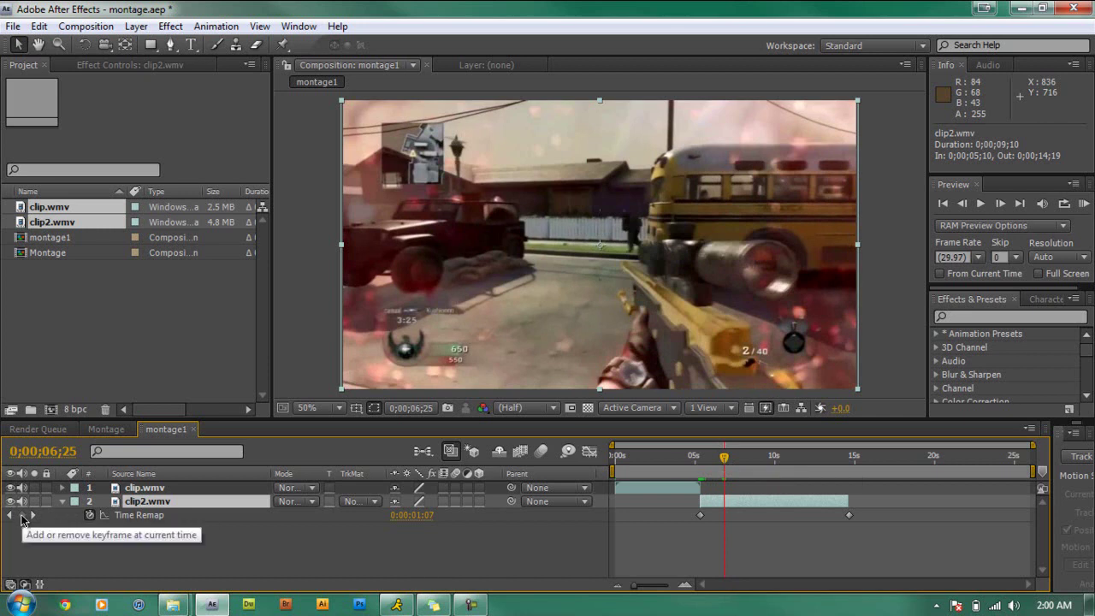
pyautogui.click(21, 516)
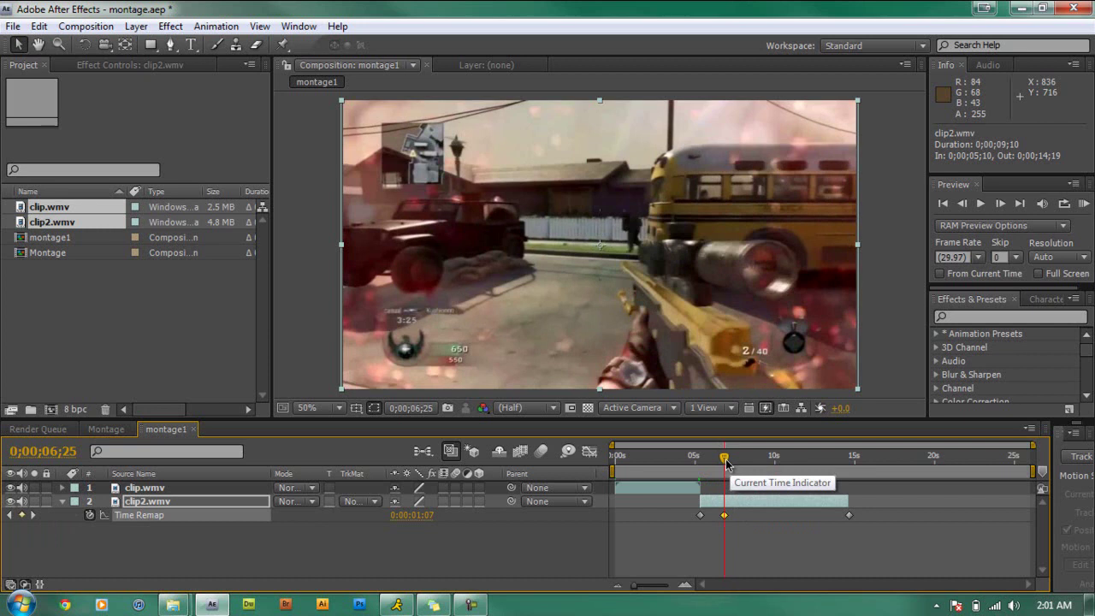
# Advance through the kill frame by frame and add a Time Remap keyframe to clip2.wmv at 0;00;09;04.
pyautogui.press('pagedown')
pyautogui.press('pagedown')
pyautogui.press('pagedown')
pyautogui.press('pagedown')
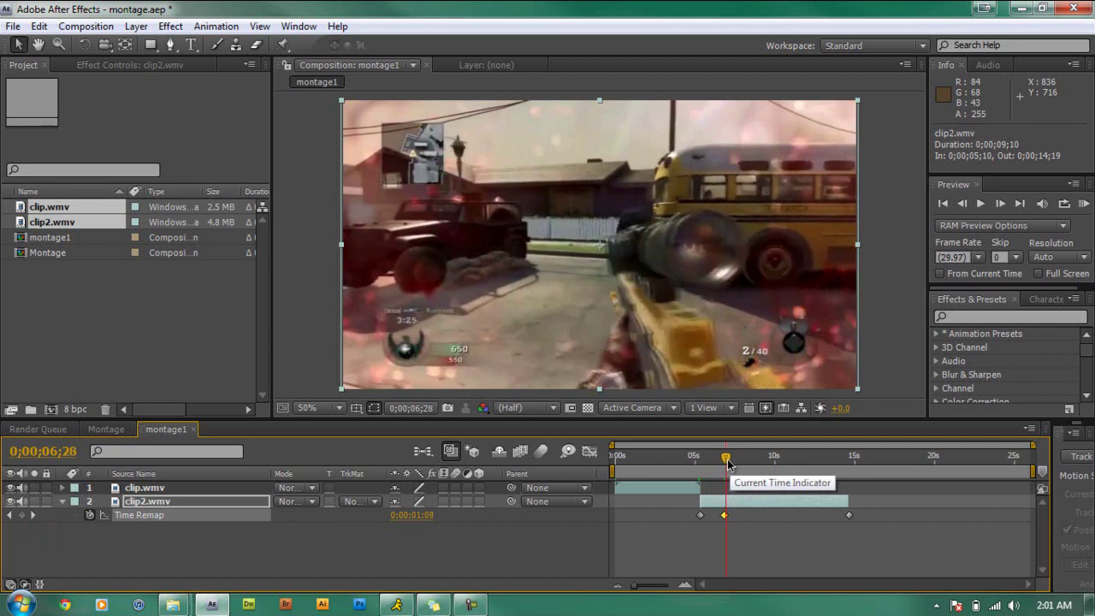
pyautogui.press('pagedown')
pyautogui.press('pagedown')
pyautogui.press('pagedown')
pyautogui.press('pagedown')
pyautogui.press('pagedown')
pyautogui.press('pagedown')
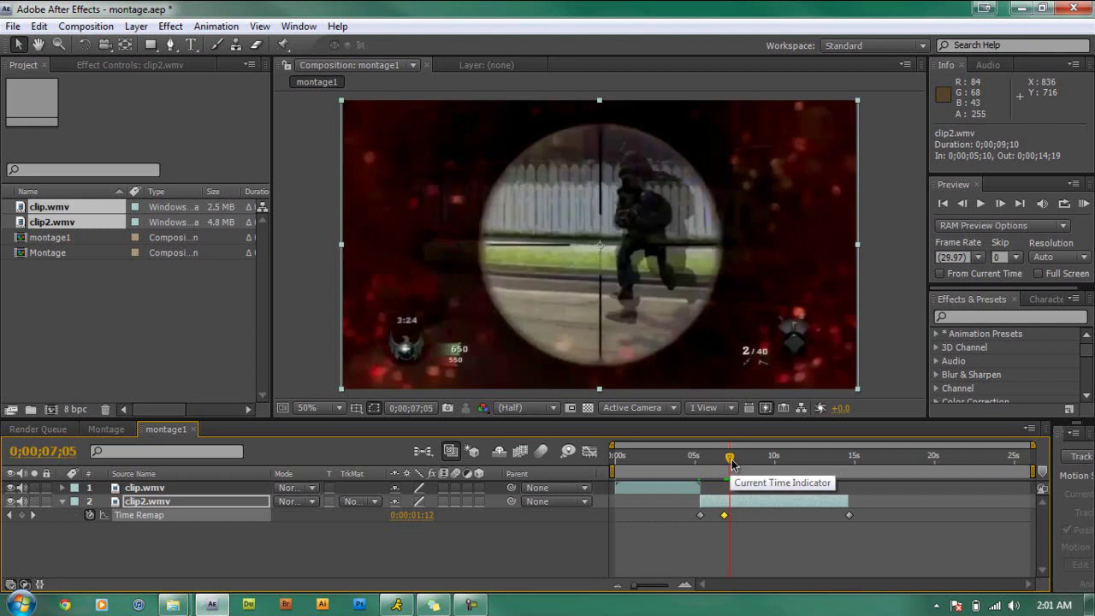
pyautogui.press('pagedown')
pyautogui.press('pagedown')
pyautogui.press('pagedown')
pyautogui.press('pagedown')
pyautogui.press('pagedown')
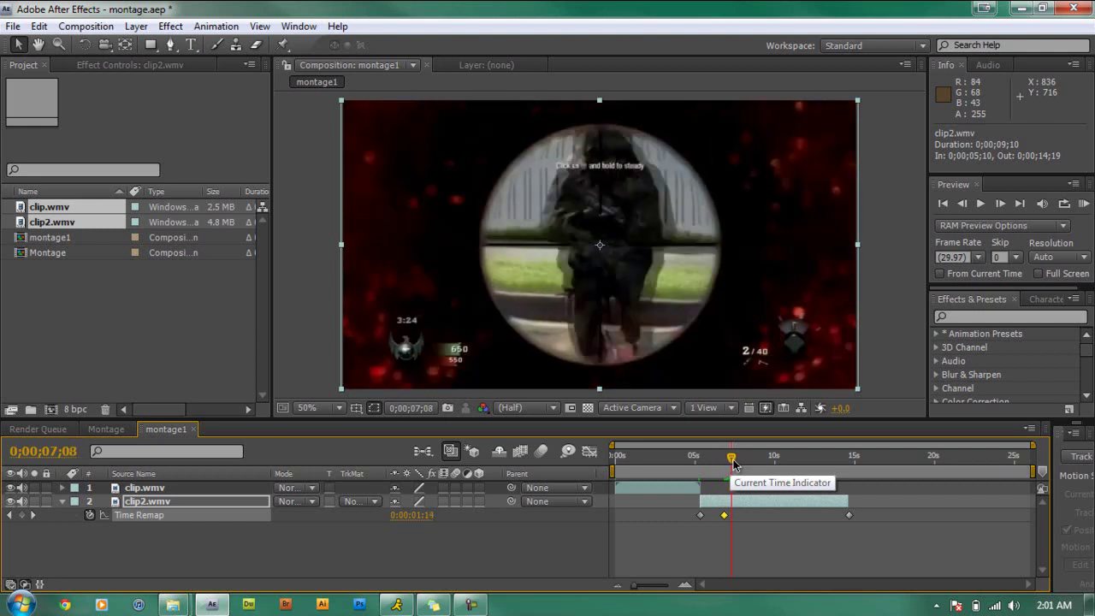
pyautogui.press('pagedown')
pyautogui.press('pagedown')
pyautogui.press('pagedown')
pyautogui.press('pagedown')
pyautogui.press('pagedown')
pyautogui.press('pagedown')
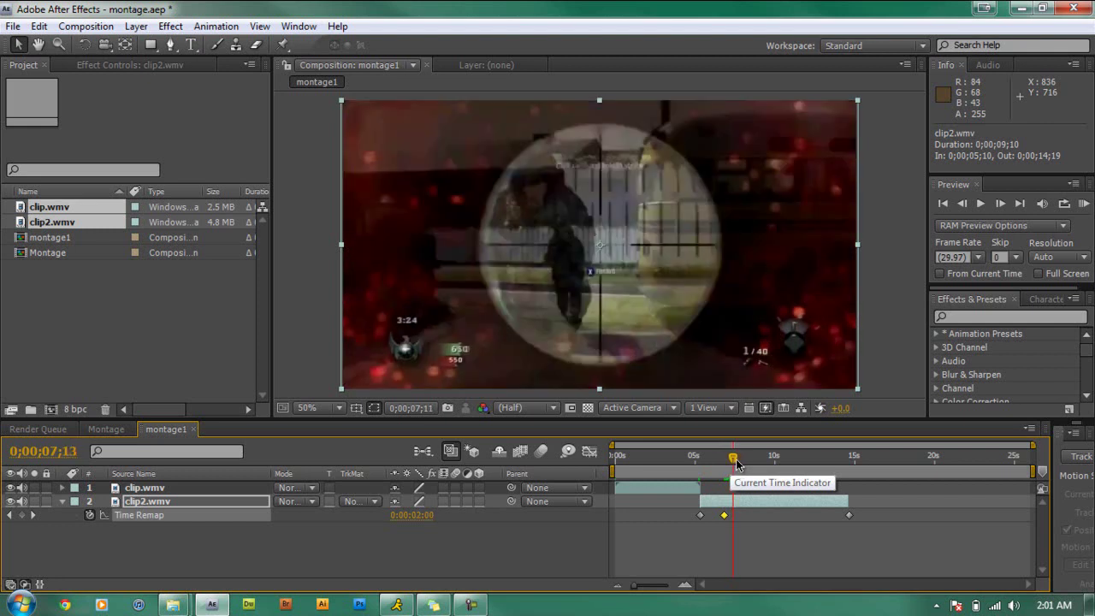
pyautogui.press('pagedown')
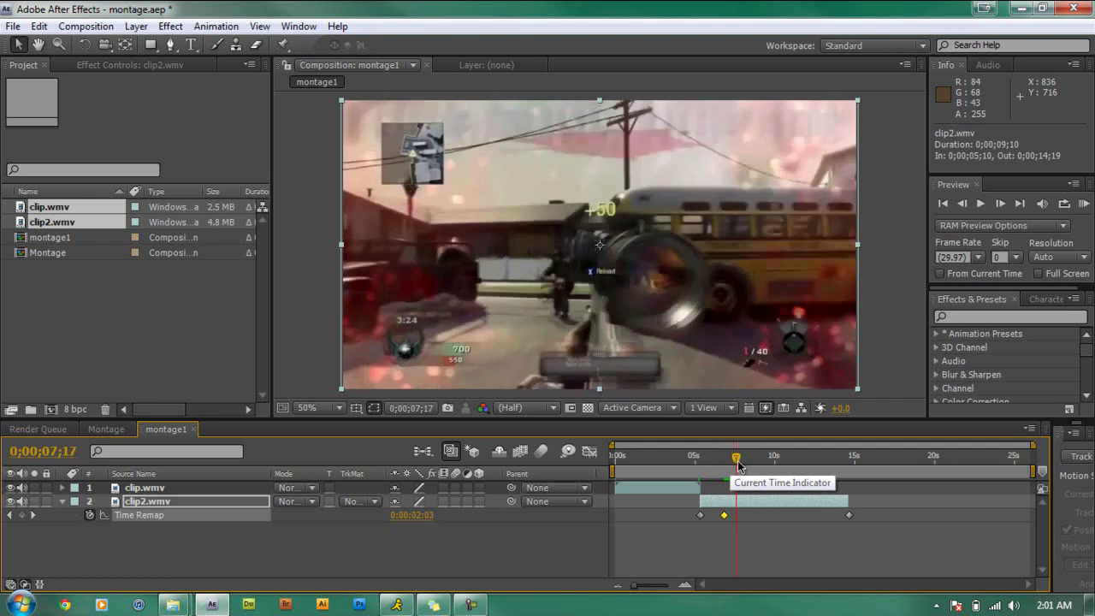
pyautogui.press('pagedown')
pyautogui.press('pagedown')
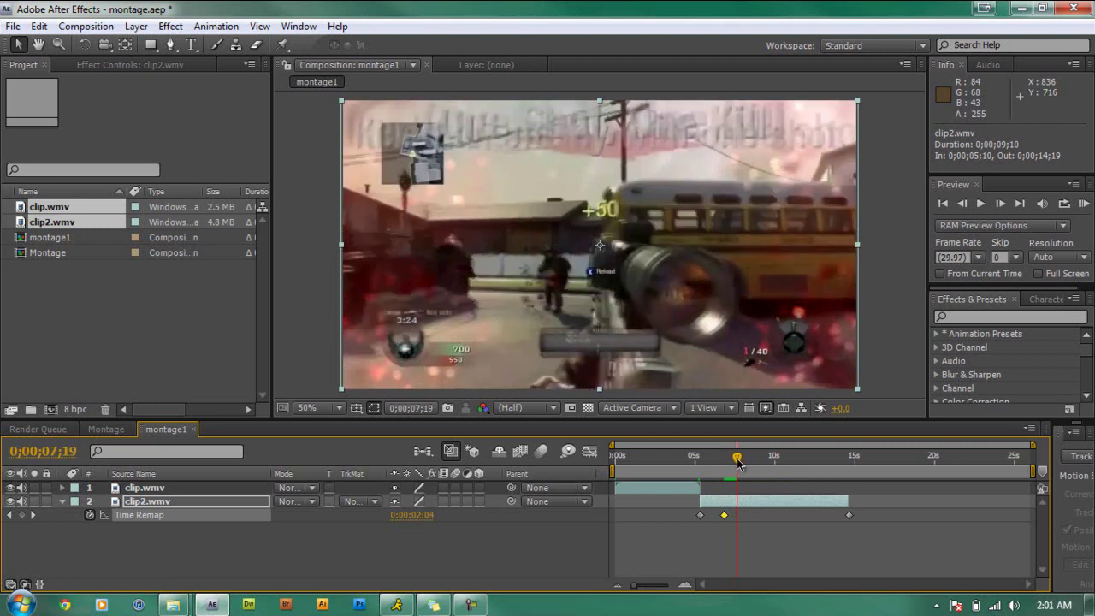
pyautogui.moveTo(738, 463); pyautogui.dragTo(763, 466)
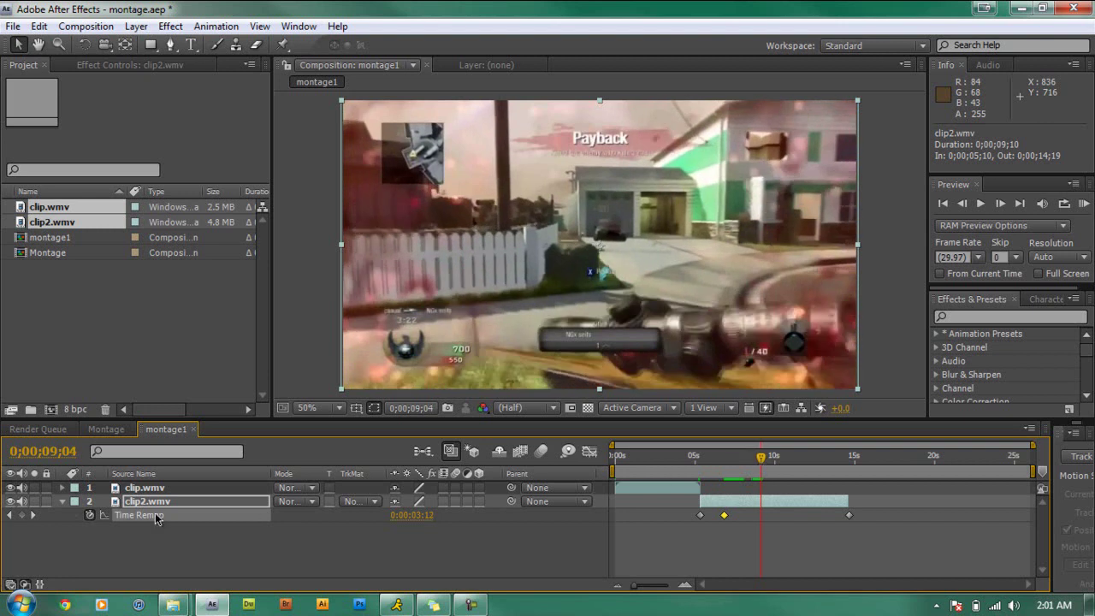
pyautogui.click(23, 516)
# Extend the clip2.wmv layer's out point to 0;00;19;03.
pyautogui.click(758, 518)
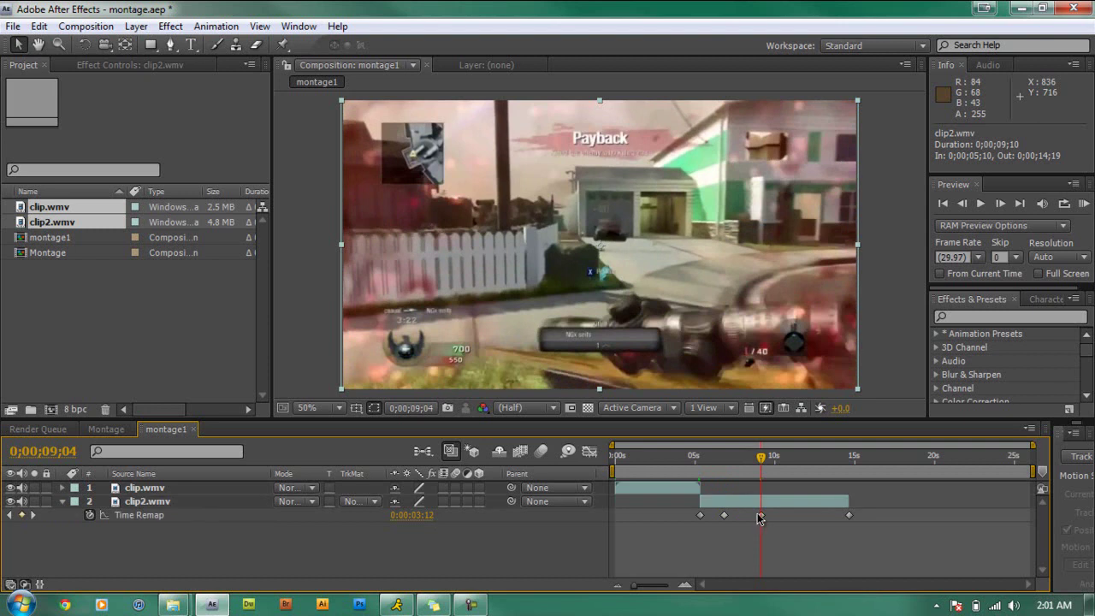
pyautogui.click(813, 505)
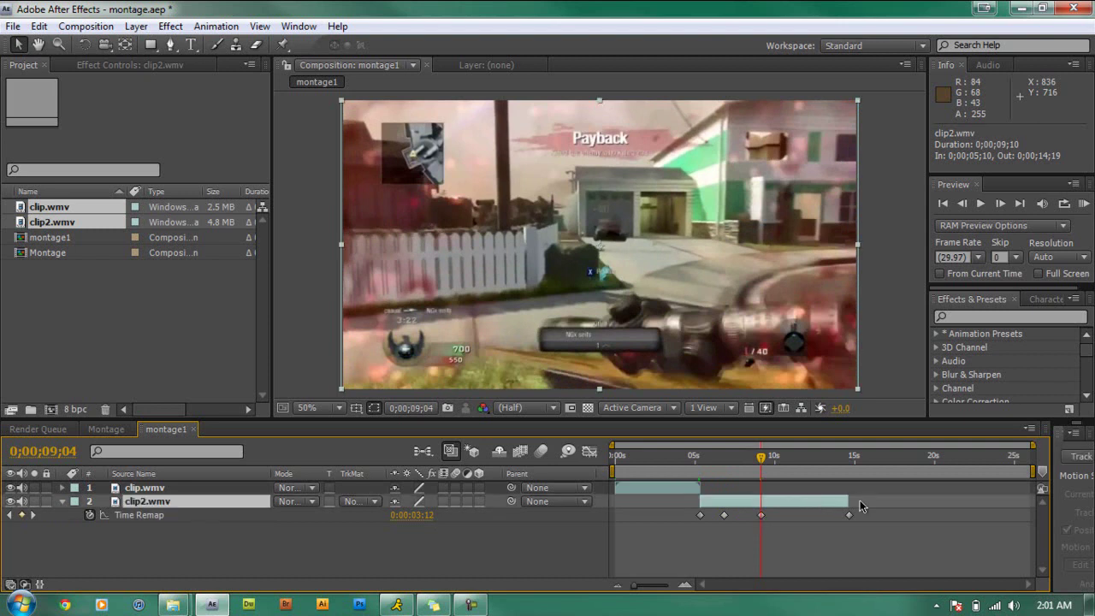
pyautogui.moveTo(849, 502); pyautogui.dragTo(920, 503)
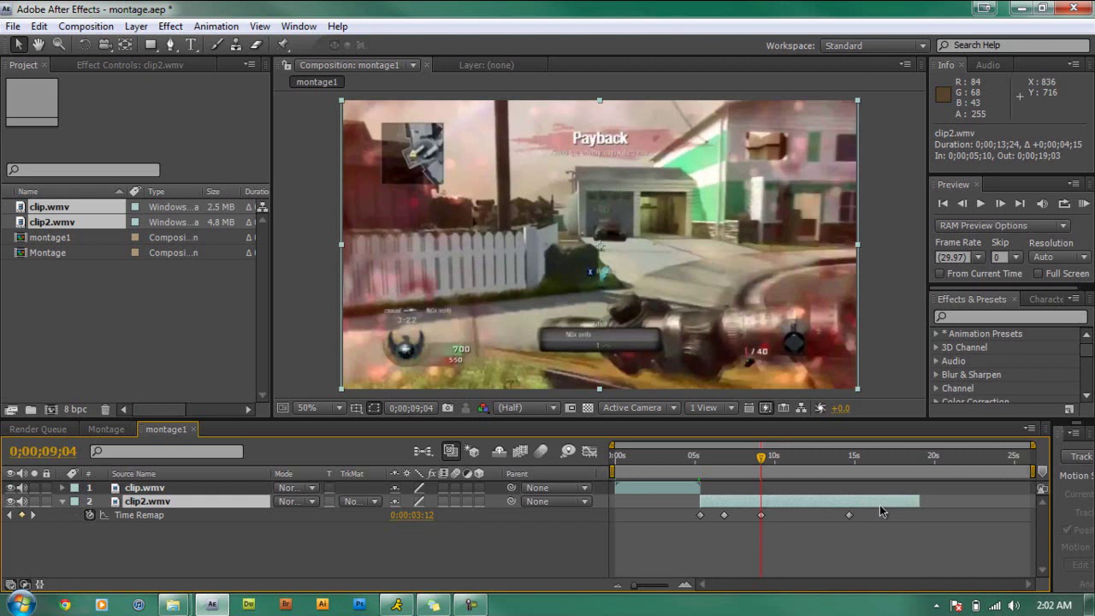
# Shift clip2.wmv's last two Time Remap keyframes together so the first of them sits at 0;00;12;04, slowing the kill.
pyautogui.click(758, 516)
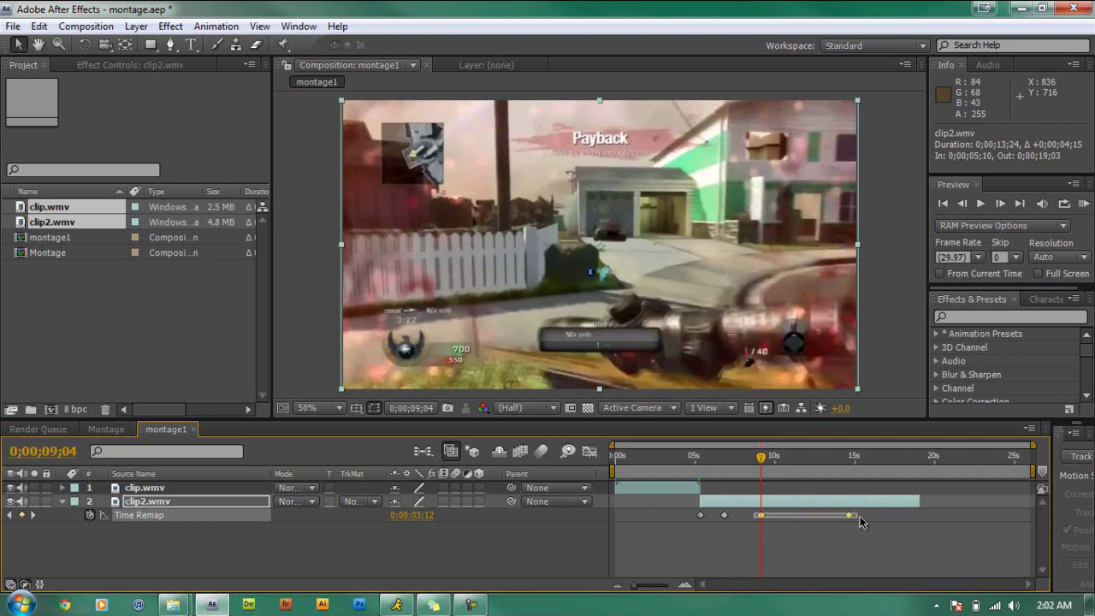
pyautogui.moveTo(865, 522); pyautogui.dragTo(863, 521)
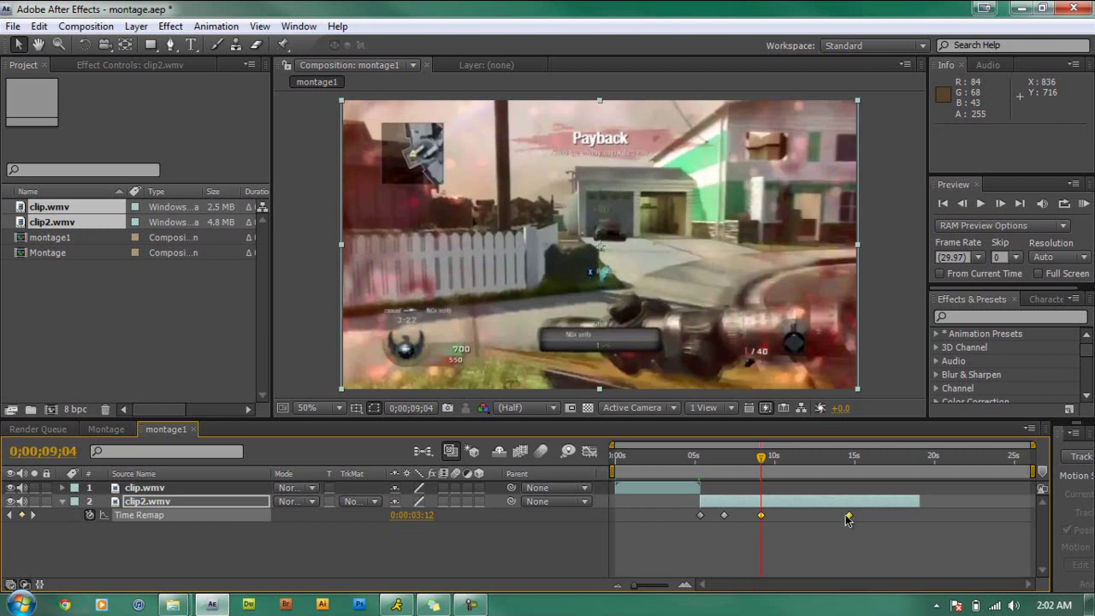
pyautogui.moveTo(763, 517); pyautogui.dragTo(786, 516)
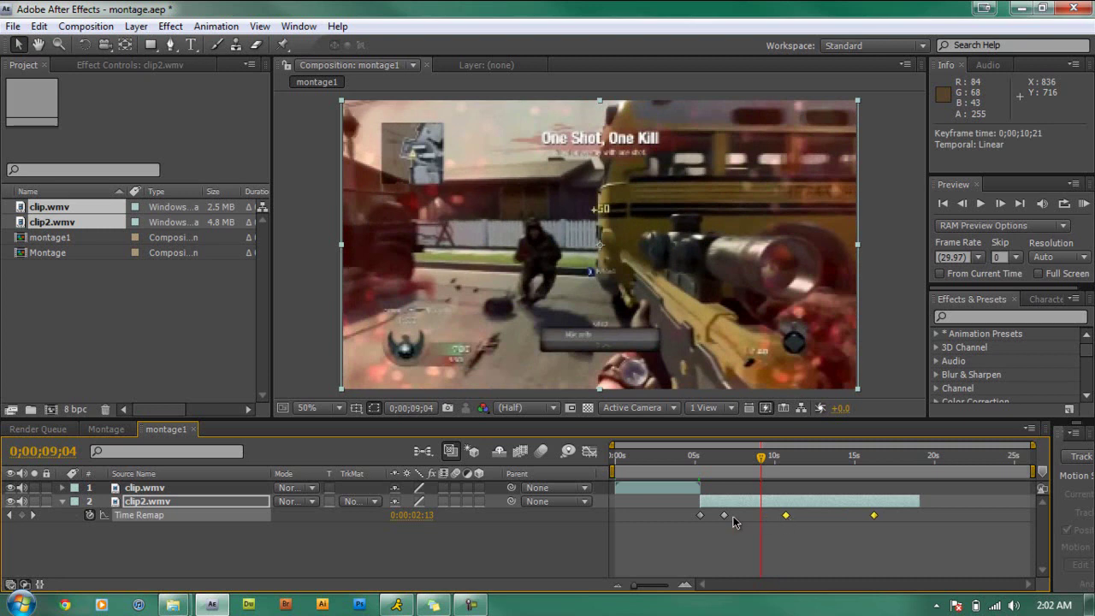
pyautogui.moveTo(786, 516); pyautogui.dragTo(791, 516)
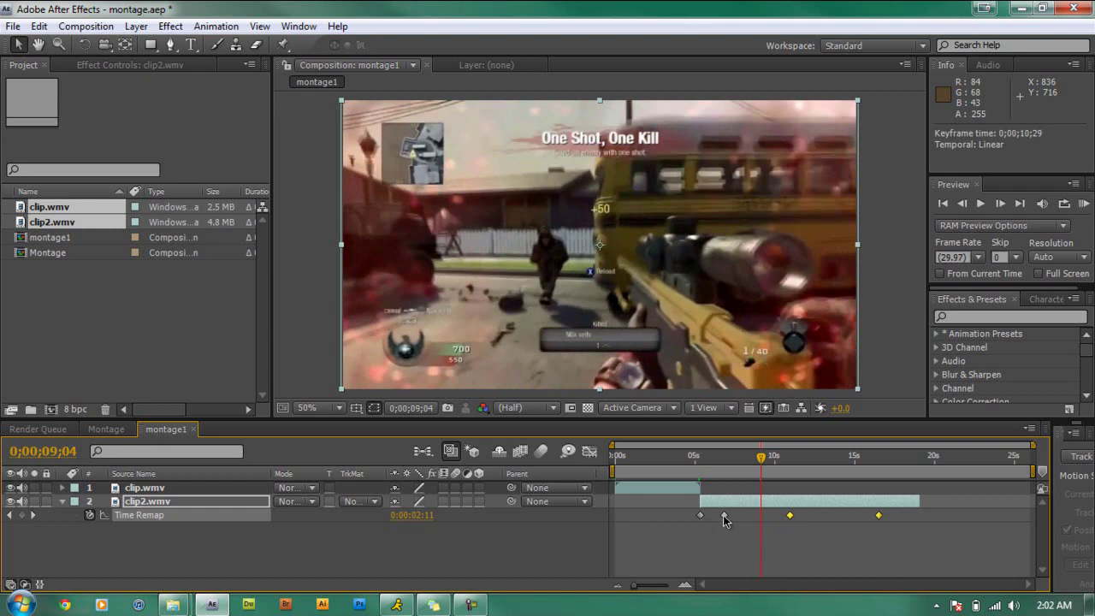
pyautogui.moveTo(790, 518)
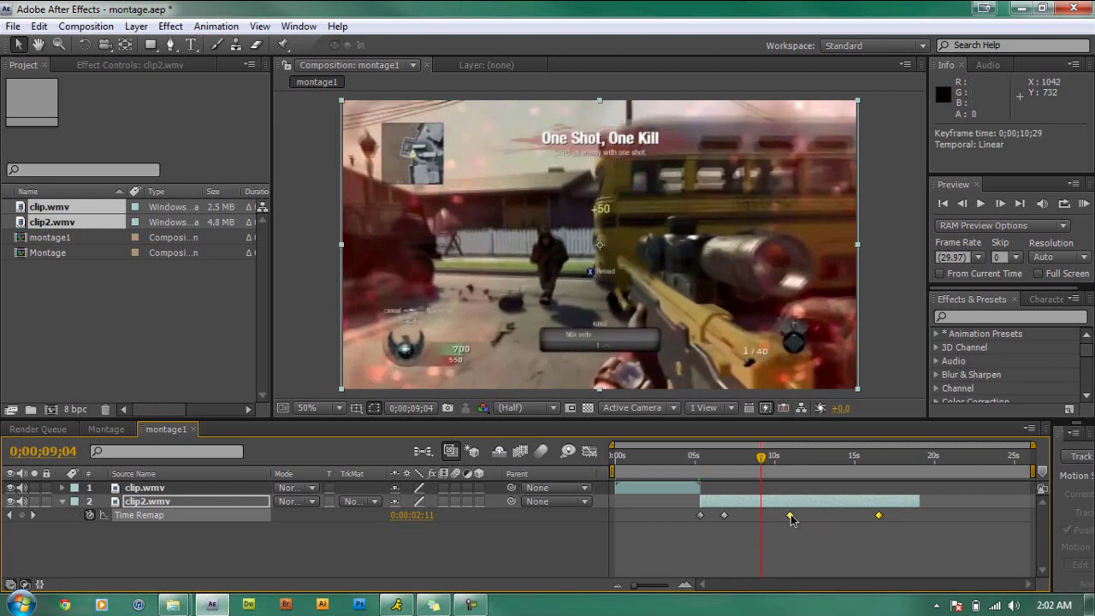
pyautogui.moveTo(793, 515); pyautogui.dragTo(810, 515)
# Scrub through the slowed section and start clip2.wmv's opacity animation with a 100% keyframe at 0;00;15;29.
pyautogui.moveTo(766, 466)
pyautogui.mouseDown()
pyautogui.moveTo(695, 469)
pyautogui.moveTo(762, 467)
pyautogui.mouseUp()
pyautogui.moveTo(764, 467); pyautogui.dragTo(872, 463)
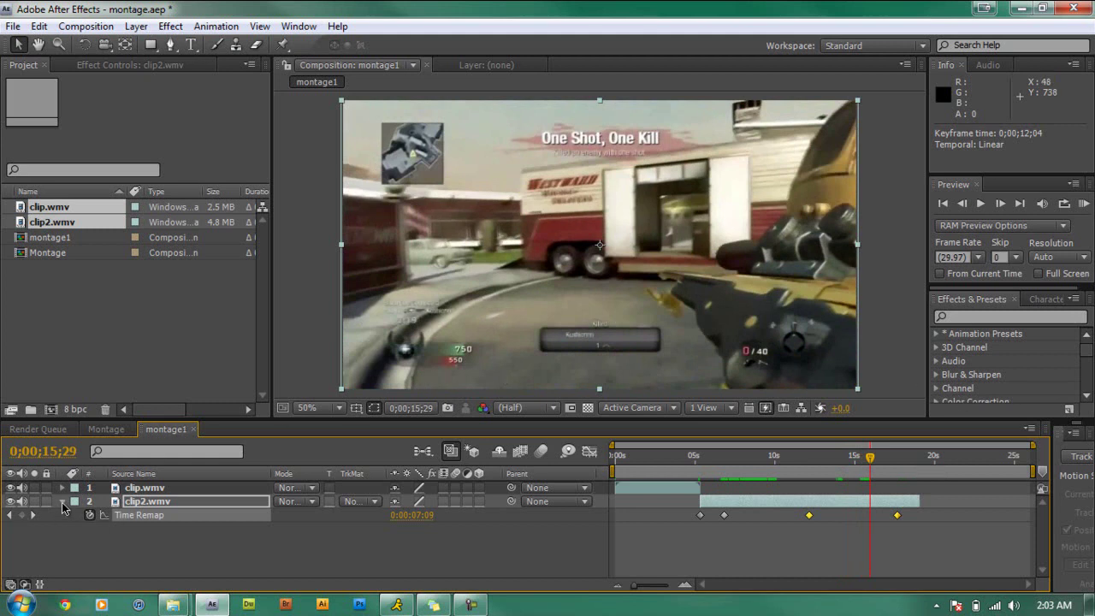
pyautogui.click(62, 503)
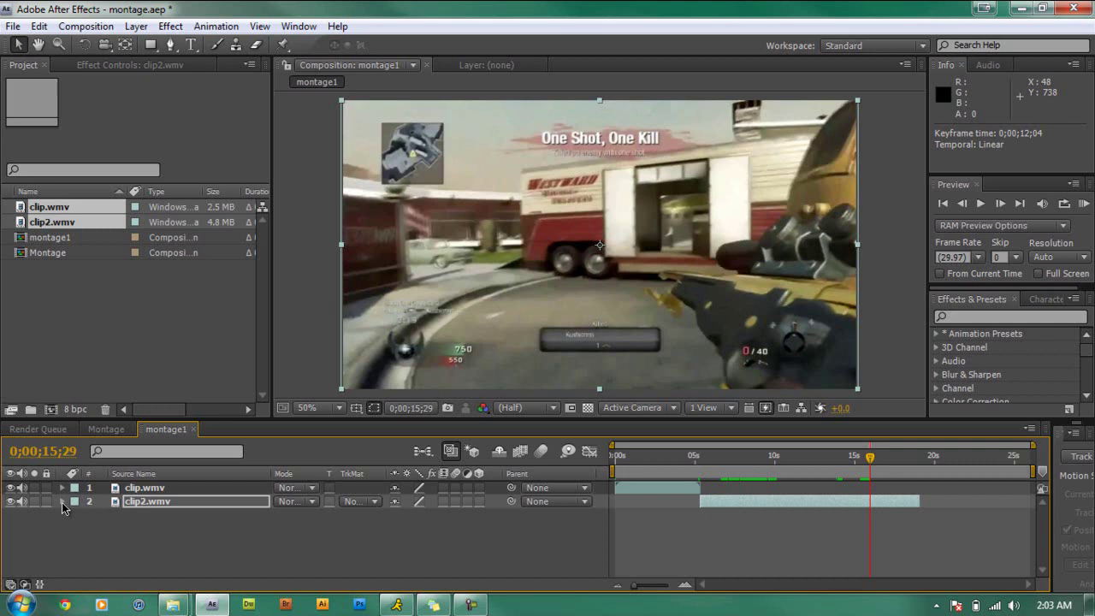
pyautogui.click(62, 503)
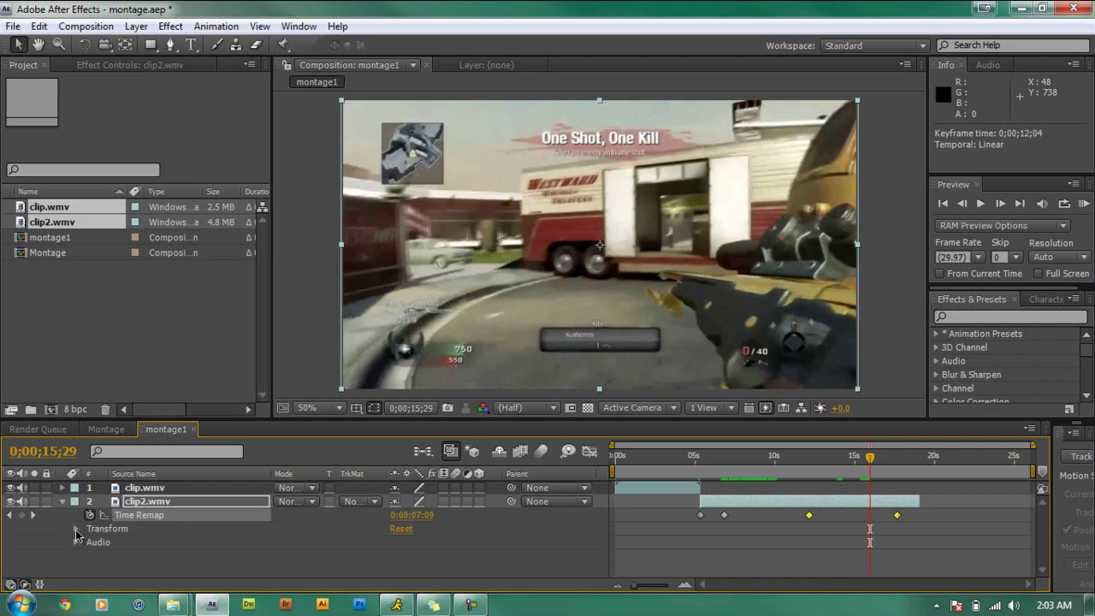
pyautogui.click(75, 529)
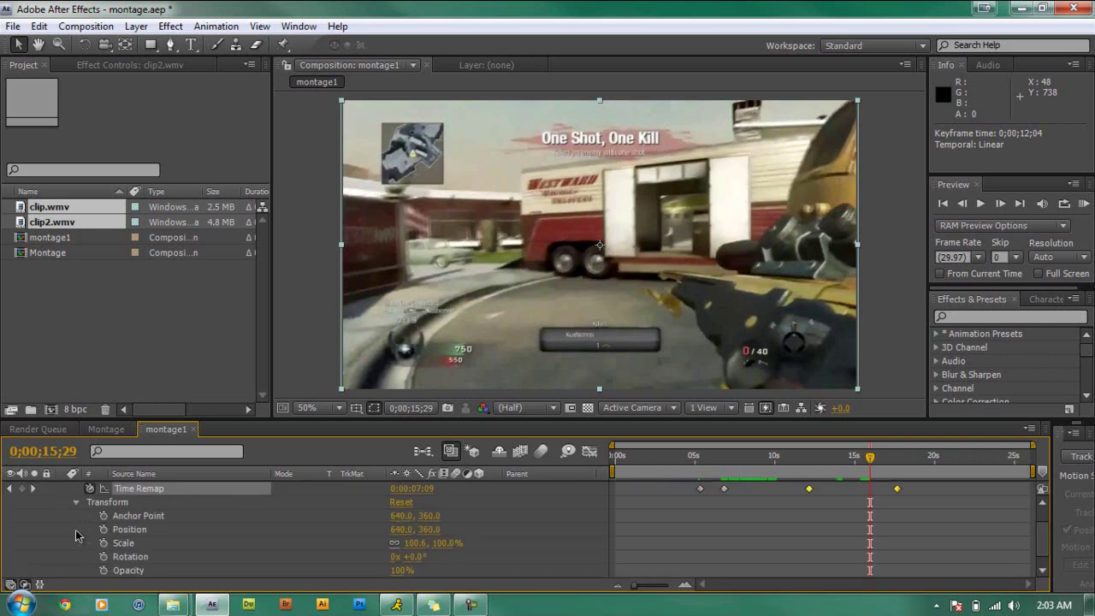
pyautogui.click(103, 570)
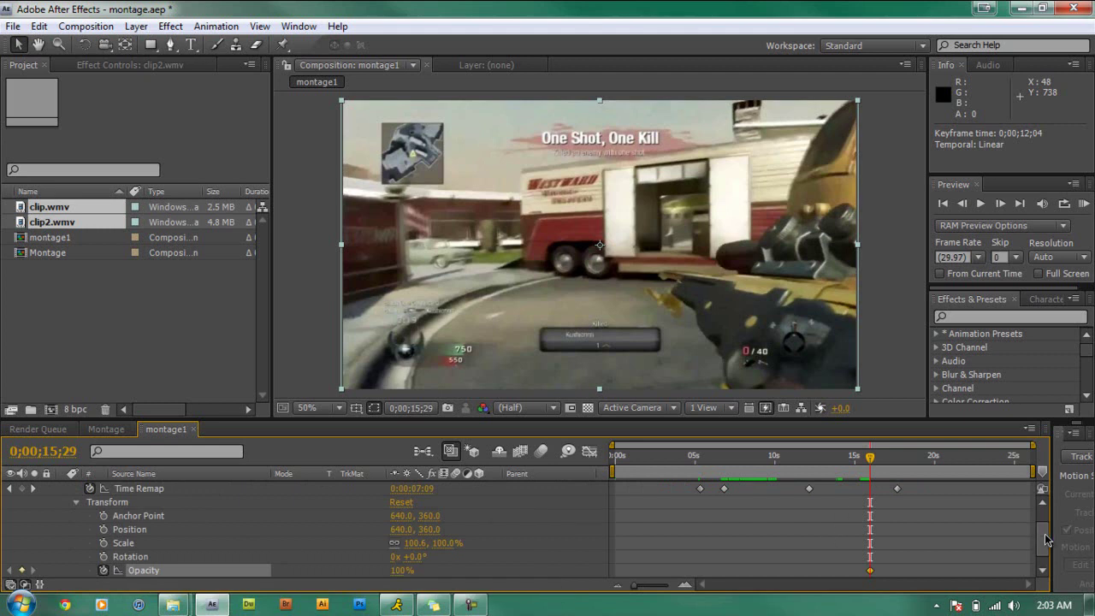
# Keyframe clip2.wmv's opacity to 0% at 0;00;19;01 and move the fade's starting keyframe to 0;00;16;10.
pyautogui.scroll(2, 1047, 539)
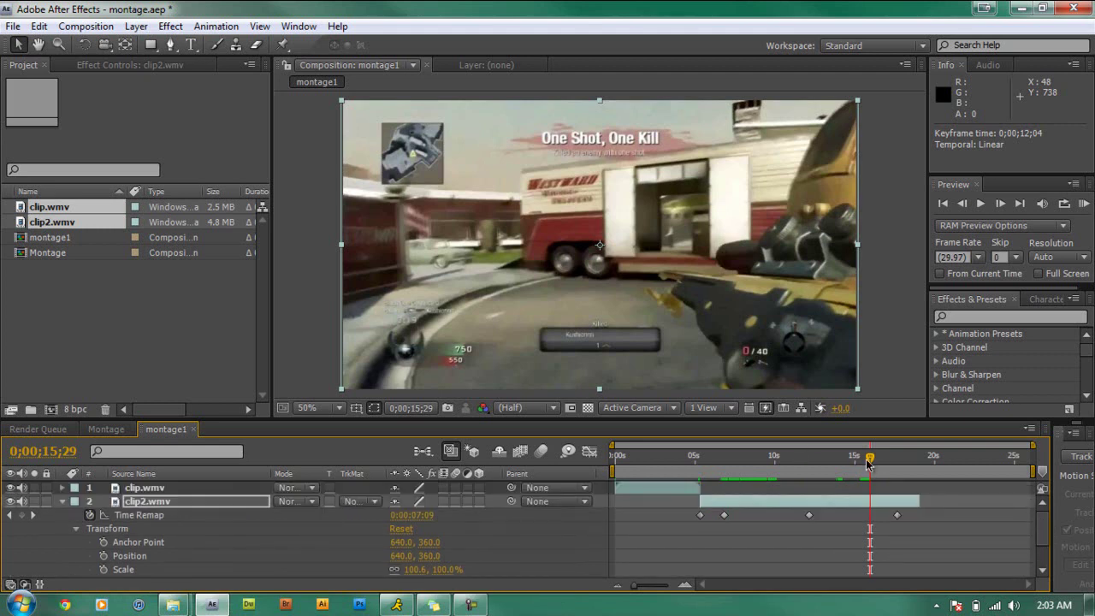
pyautogui.moveTo(873, 460); pyautogui.dragTo(920, 468)
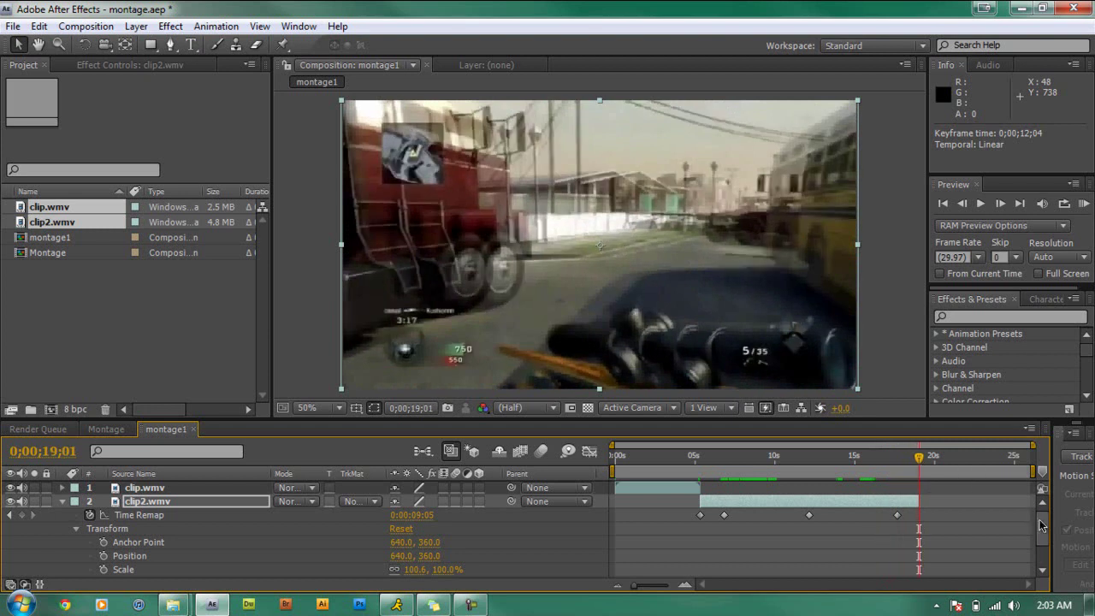
pyautogui.scroll(-2, 1040, 523)
pyautogui.click(21, 557)
pyautogui.moveTo(405, 563); pyautogui.dragTo(303, 558)
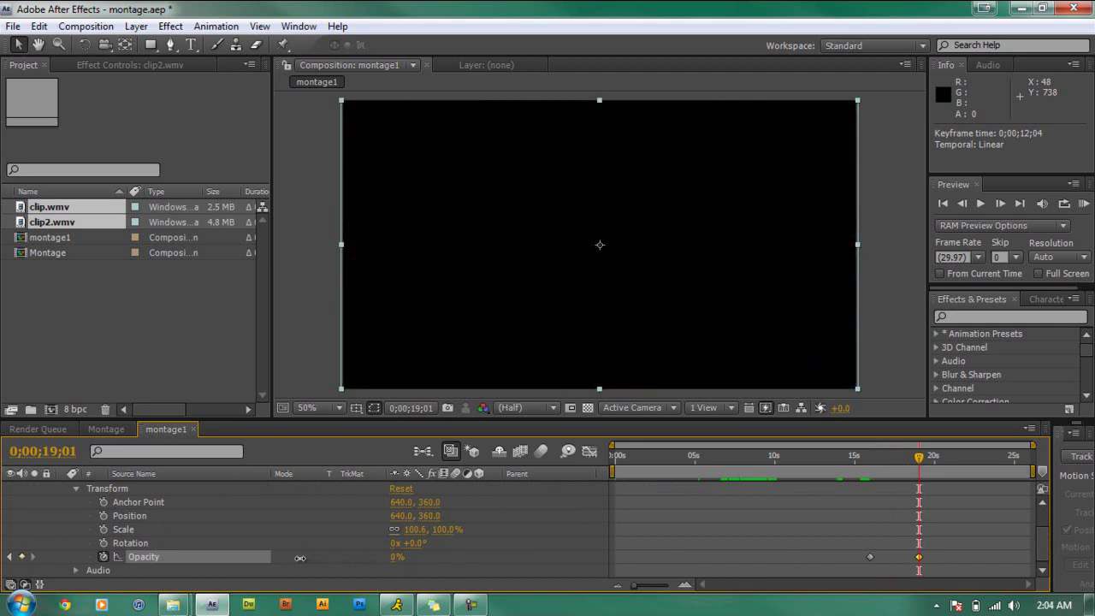
pyautogui.scroll(2, 1047, 538)
pyautogui.scroll(-2, 1047, 537)
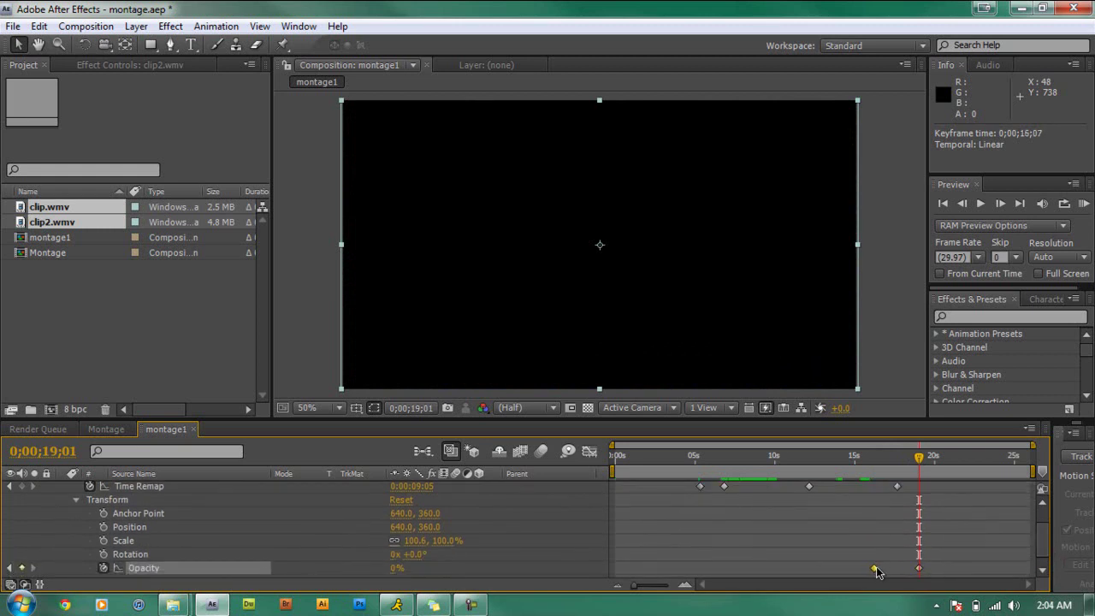
# Scrub from 0;00;14;27 to 0;00;19;05 to review clip2.wmv's fade-out.
pyautogui.moveTo(919, 459); pyautogui.dragTo(854, 468)
pyautogui.scroll(2, 1048, 539)
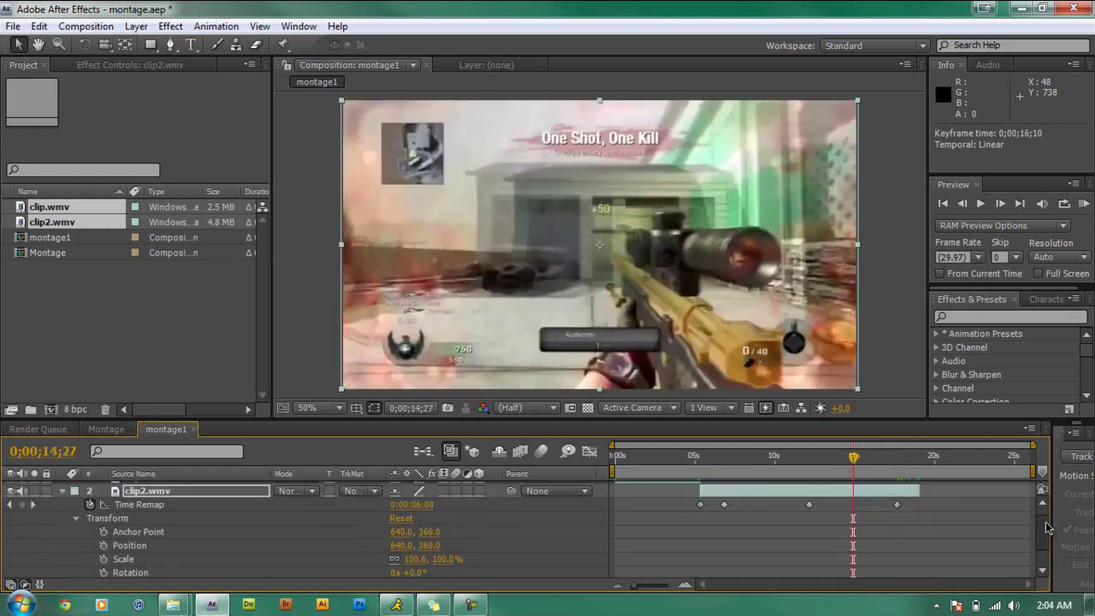
pyautogui.moveTo(853, 462); pyautogui.dragTo(921, 476)
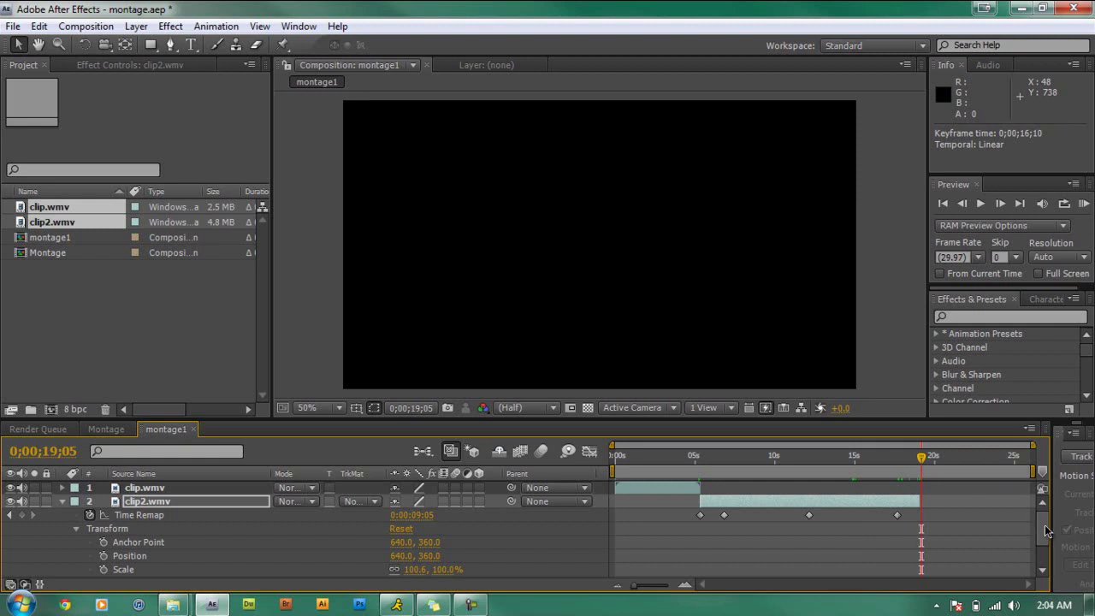
pyautogui.scroll(-1, 1049, 552)
pyautogui.scroll(3, 1048, 552)
pyautogui.click(67, 506)
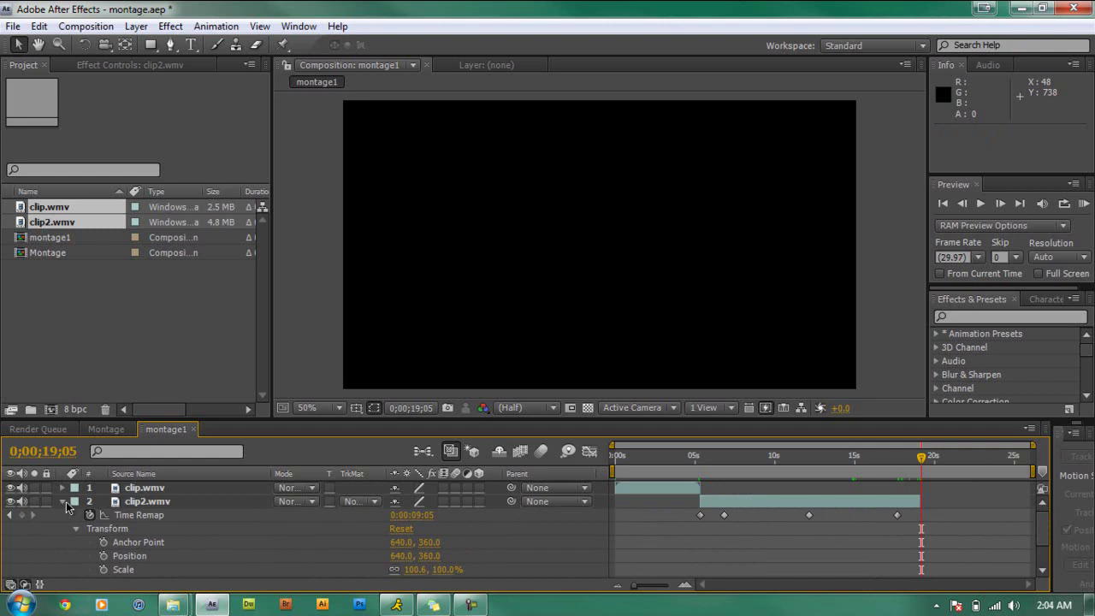
# Collapse clip2.wmv's properties in the timeline and return the current time to 0;00;00;00.
pyautogui.click(63, 503)
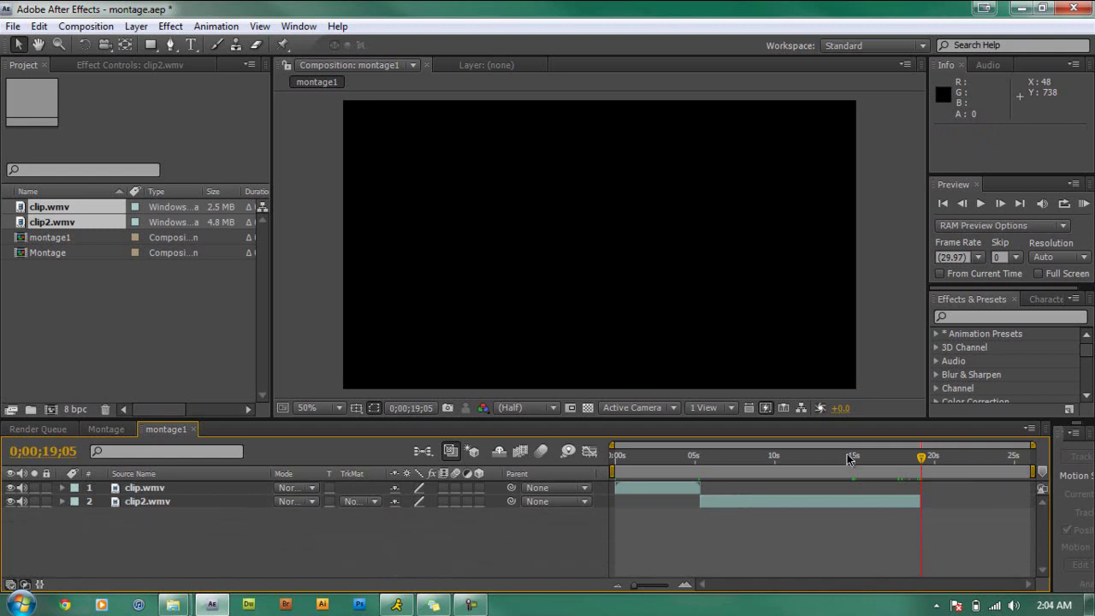
pyautogui.moveTo(922, 458); pyautogui.dragTo(877, 458)
pyautogui.moveTo(749, 466); pyautogui.dragTo(600, 466)
# Apply the Sharpen effect to clip.wmv with the saved sharpen animation preset, then collapse its settings.
pyautogui.click(640, 492)
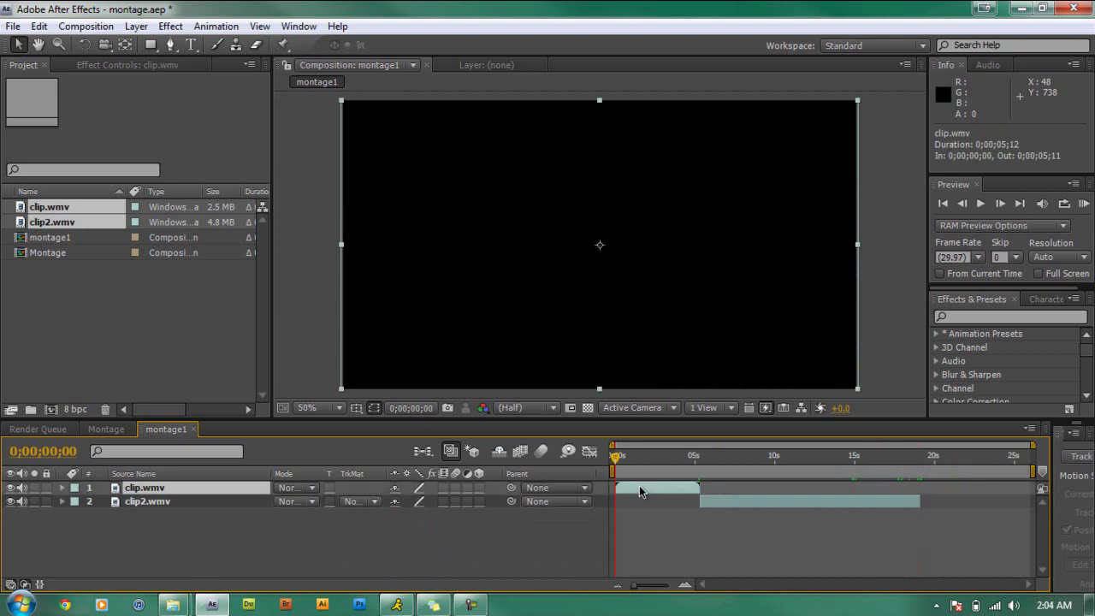
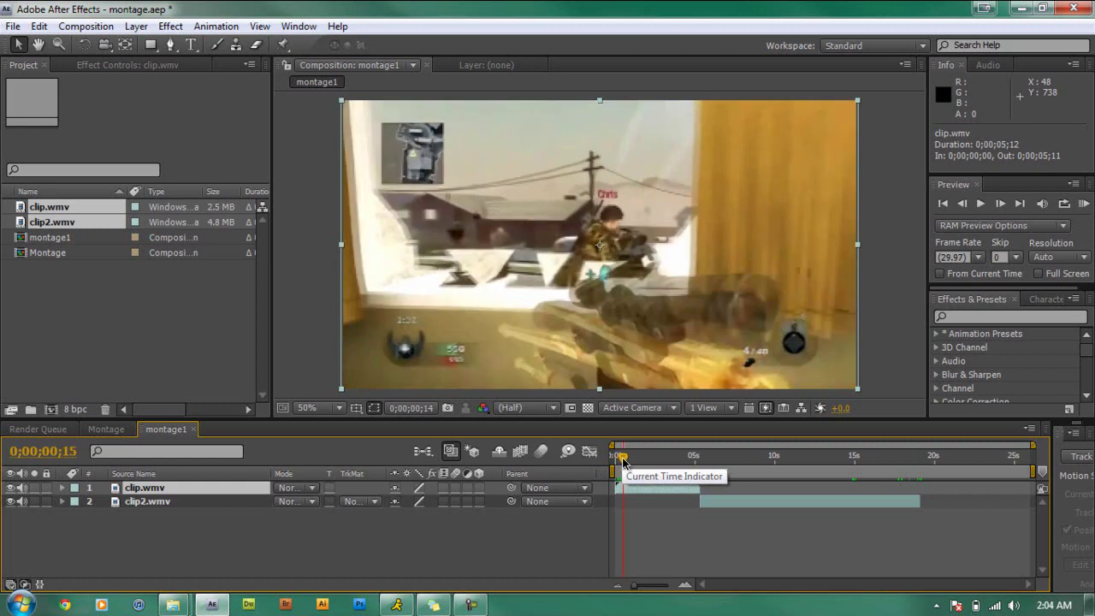
pyautogui.click(171, 26)
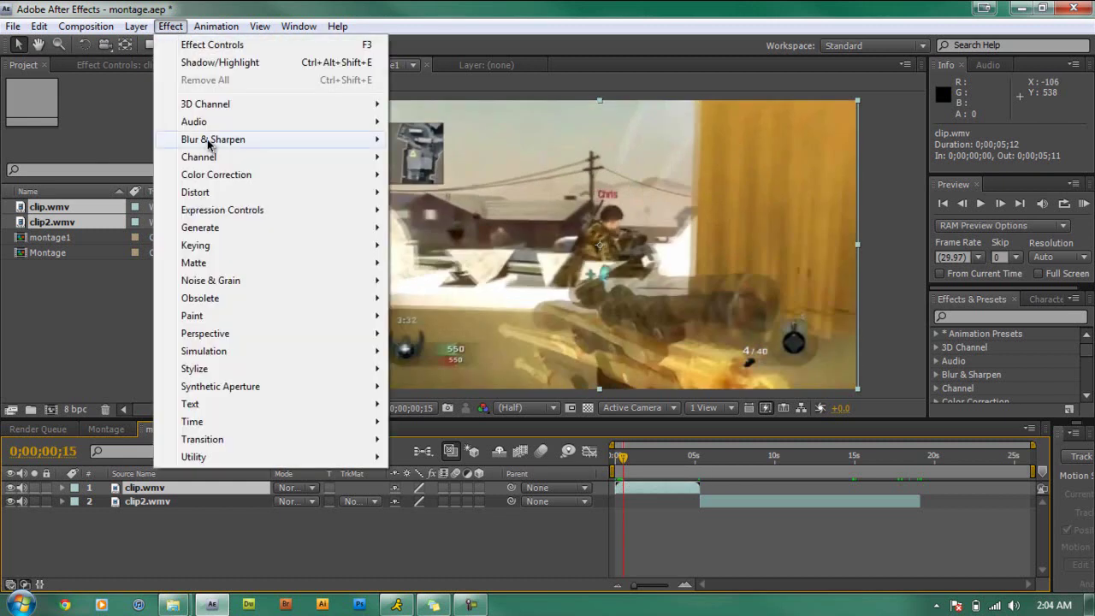
pyautogui.moveTo(209, 140)
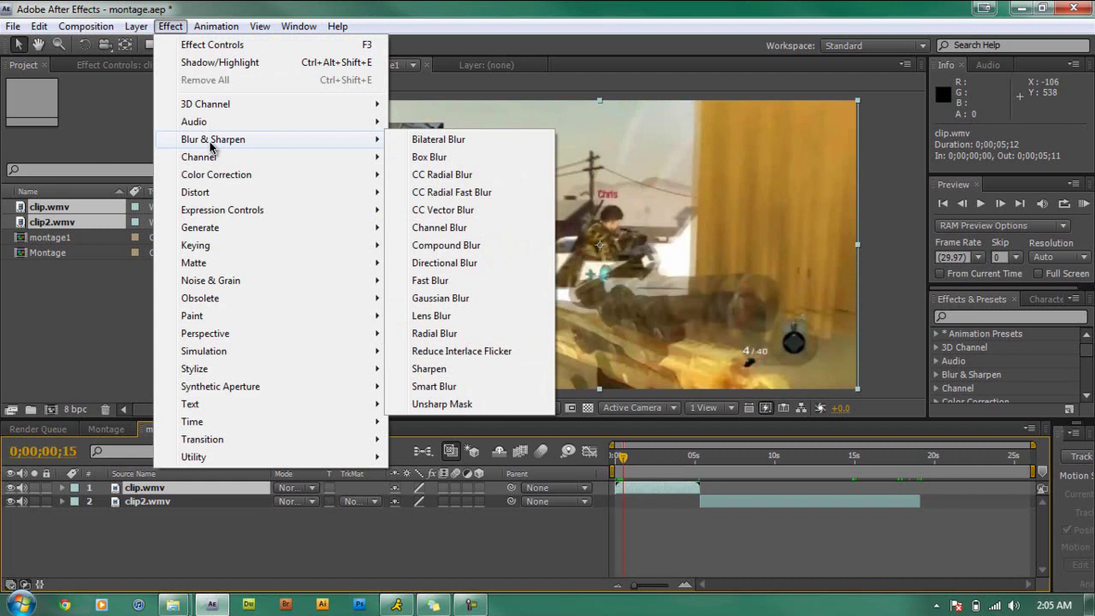
pyautogui.click(430, 368)
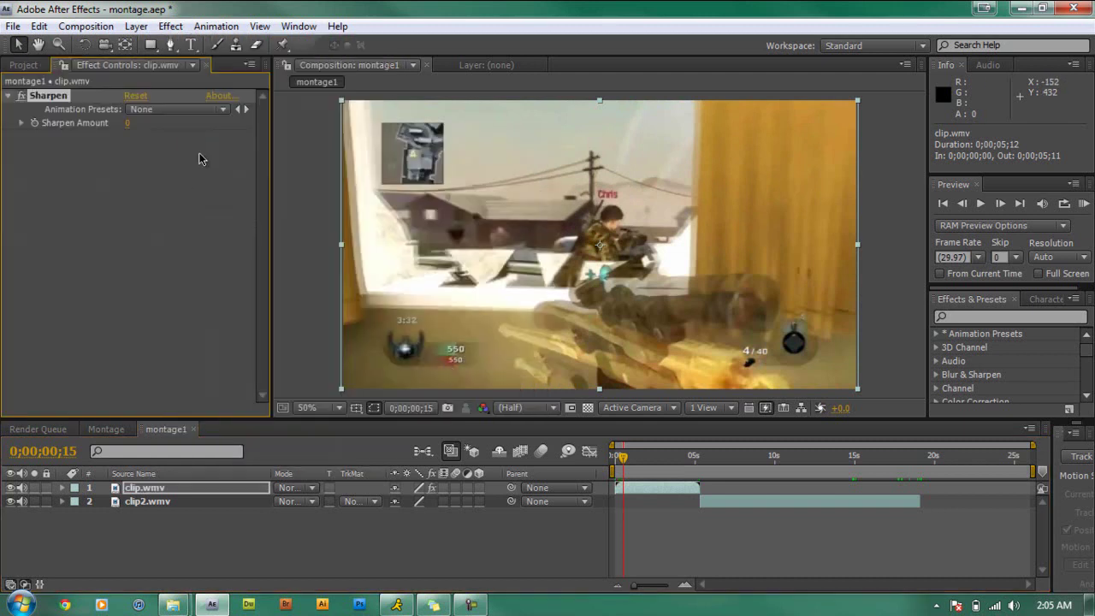
pyautogui.click(226, 111)
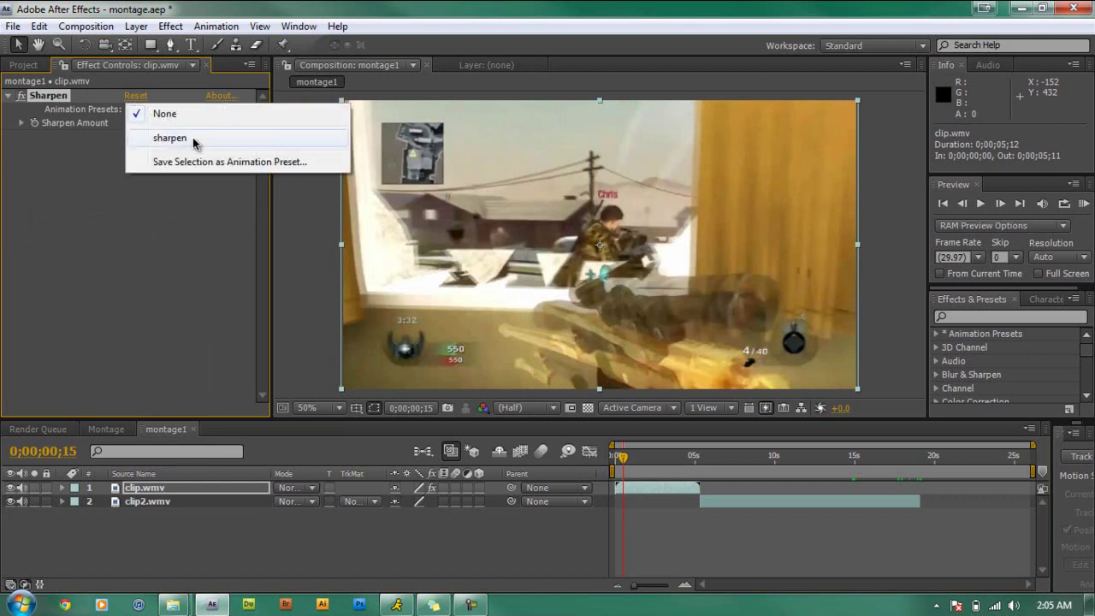
pyautogui.click(193, 142)
pyautogui.click(10, 97)
# Add the Brightness & Contrast effect to clip.wmv using the brightness animation preset and collapse its settings.
pyautogui.click(170, 26)
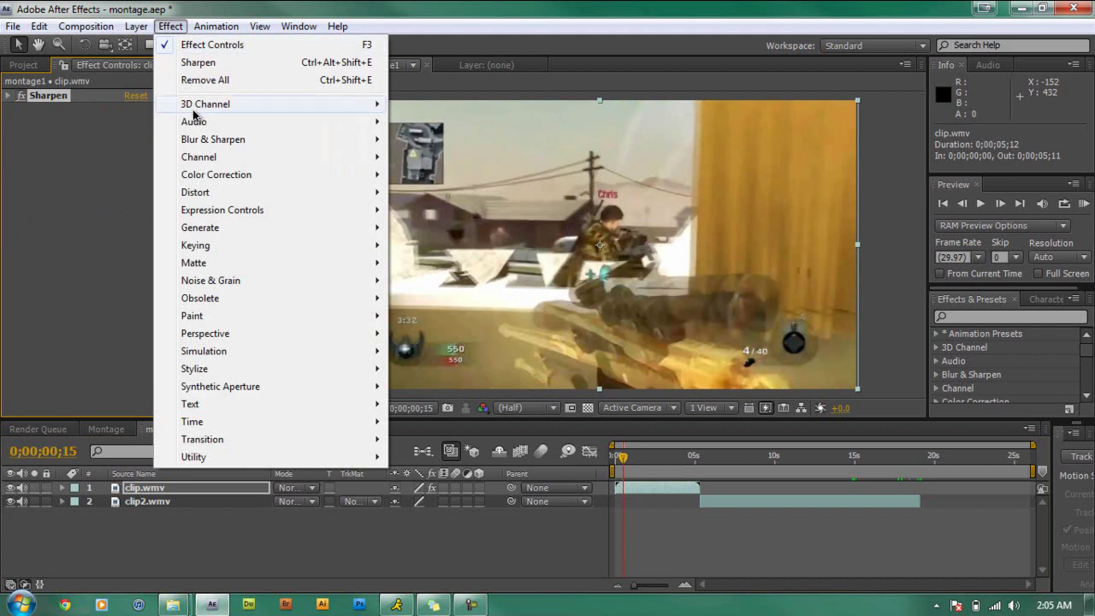
pyautogui.moveTo(224, 176)
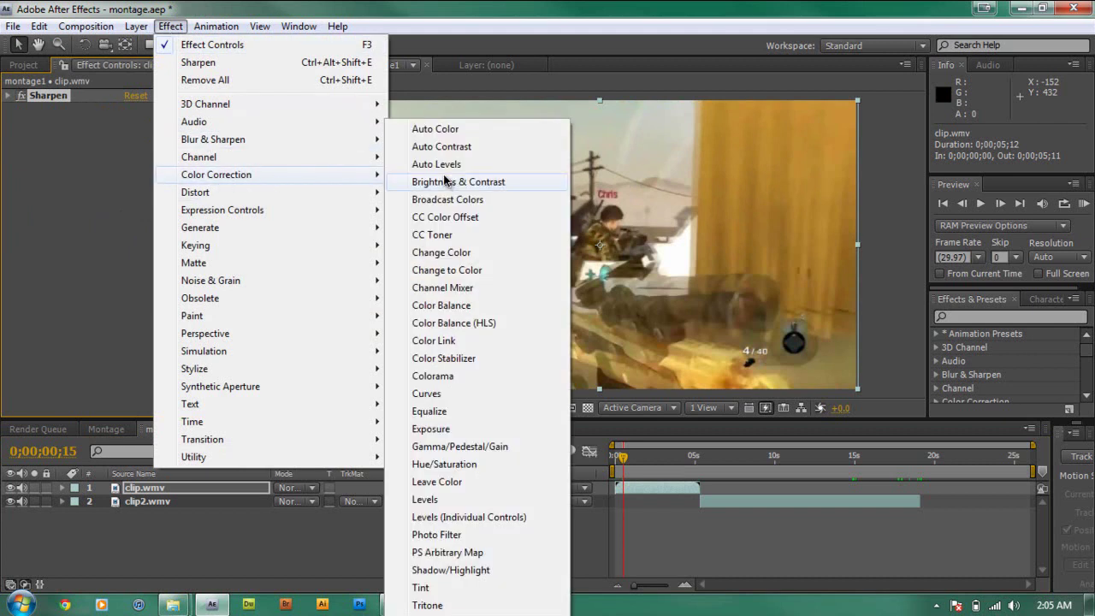
pyautogui.click(465, 182)
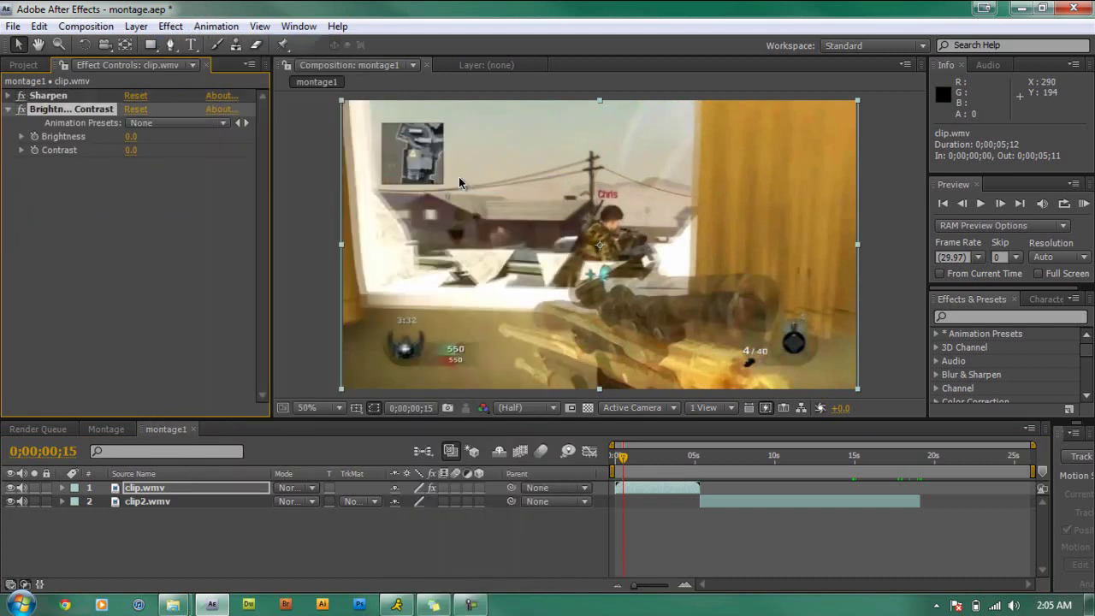
pyautogui.click(221, 126)
pyautogui.click(209, 150)
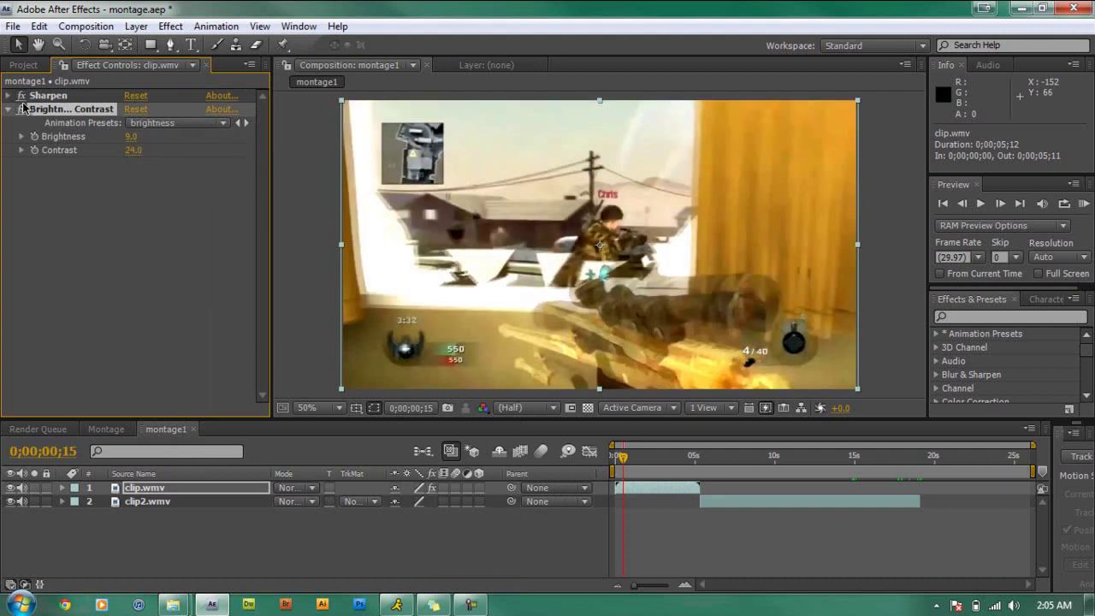
pyautogui.click(8, 109)
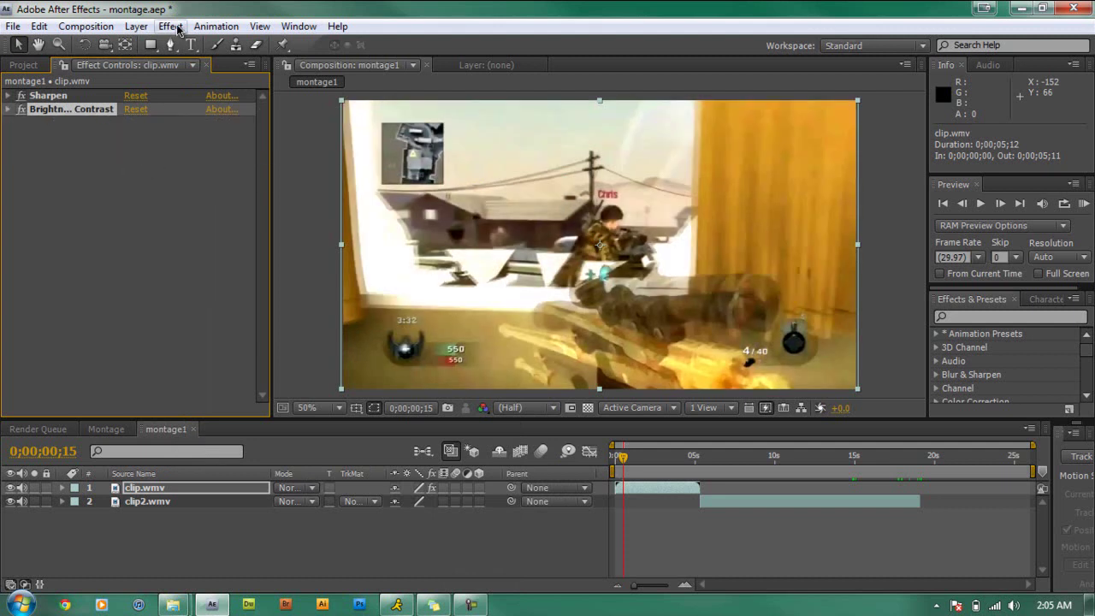
# Add the Exposure effect to clip.wmv using the exposure animation preset and collapse its settings.
pyautogui.click(171, 26)
pyautogui.moveTo(308, 178)
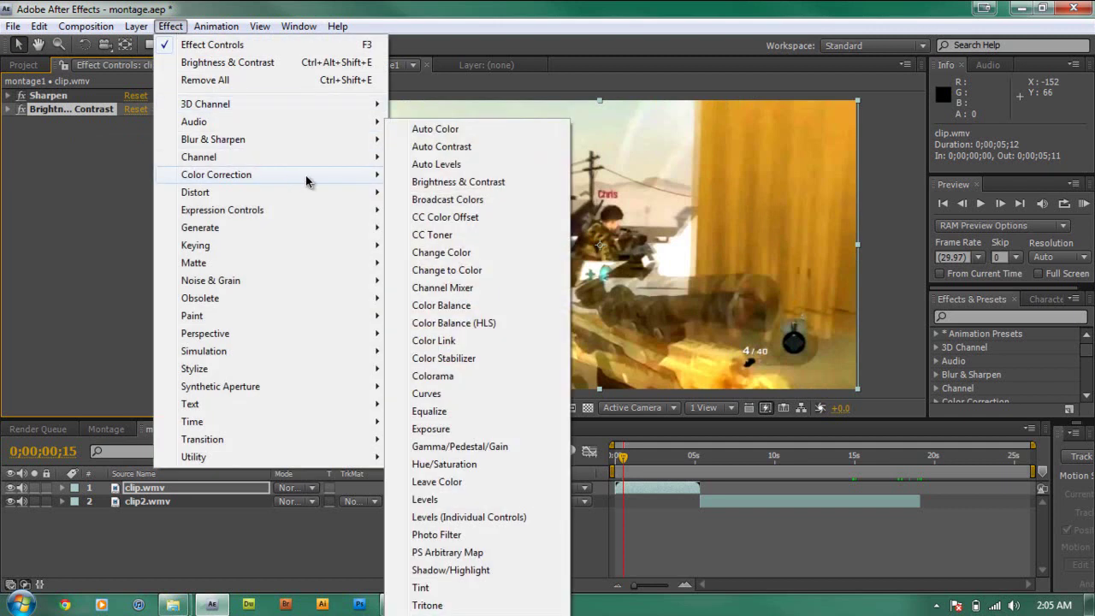
pyautogui.click(451, 429)
pyautogui.click(225, 138)
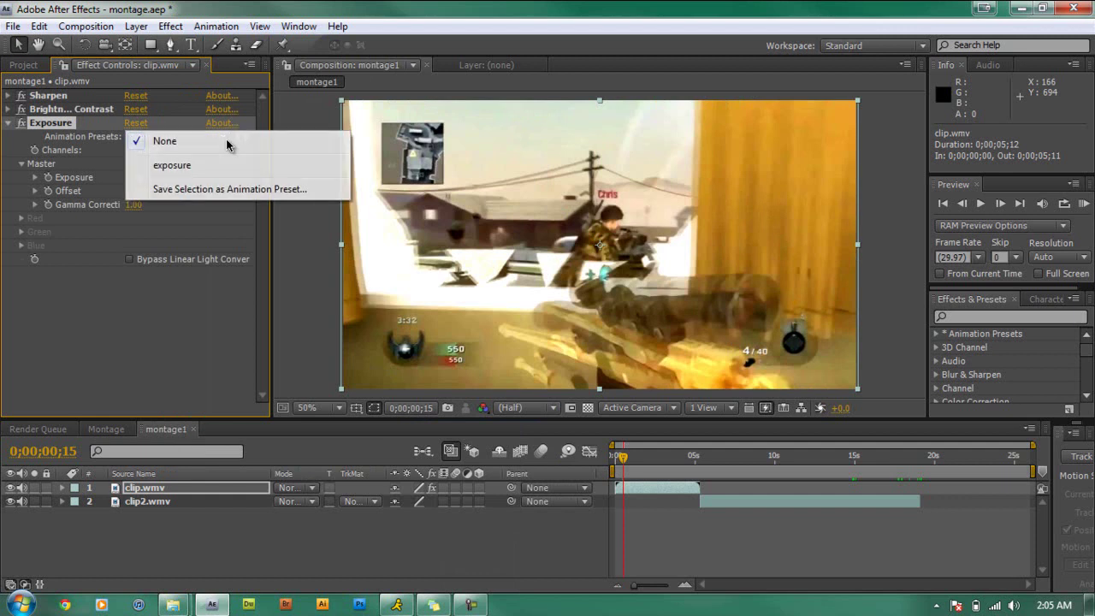
pyautogui.click(206, 168)
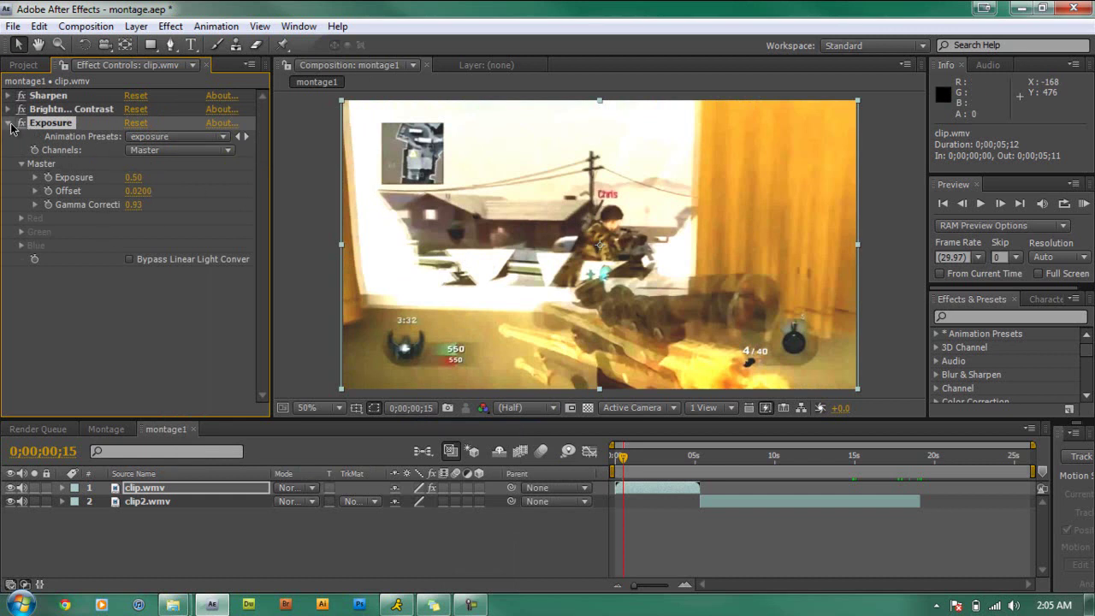
pyautogui.click(10, 125)
# Add the Levels effect to clip.wmv using the levels animation preset and collapse its settings.
pyautogui.click(170, 27)
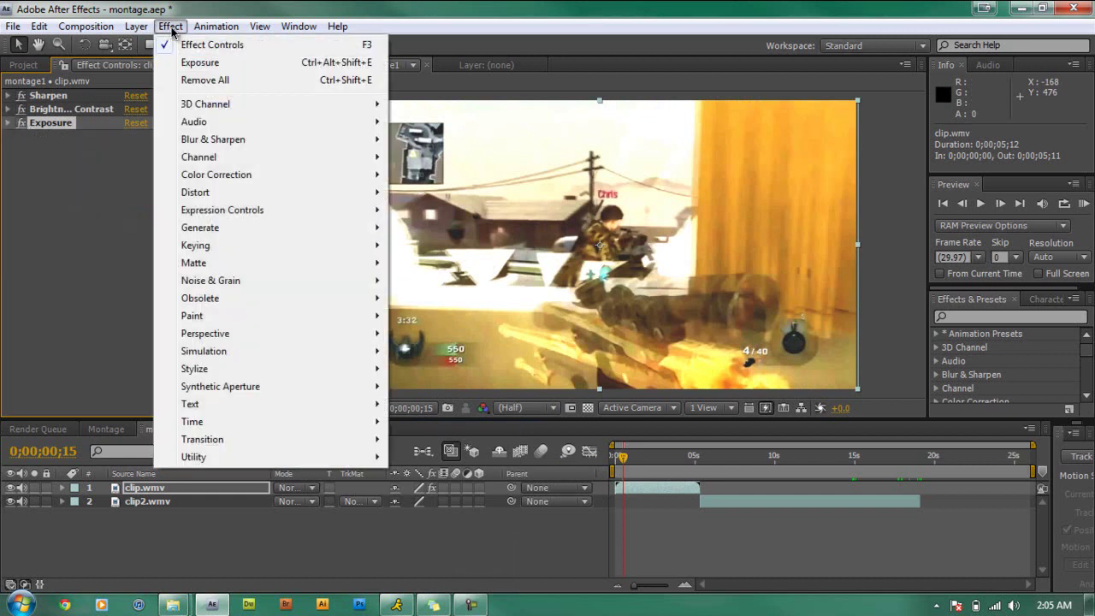
pyautogui.moveTo(250, 176)
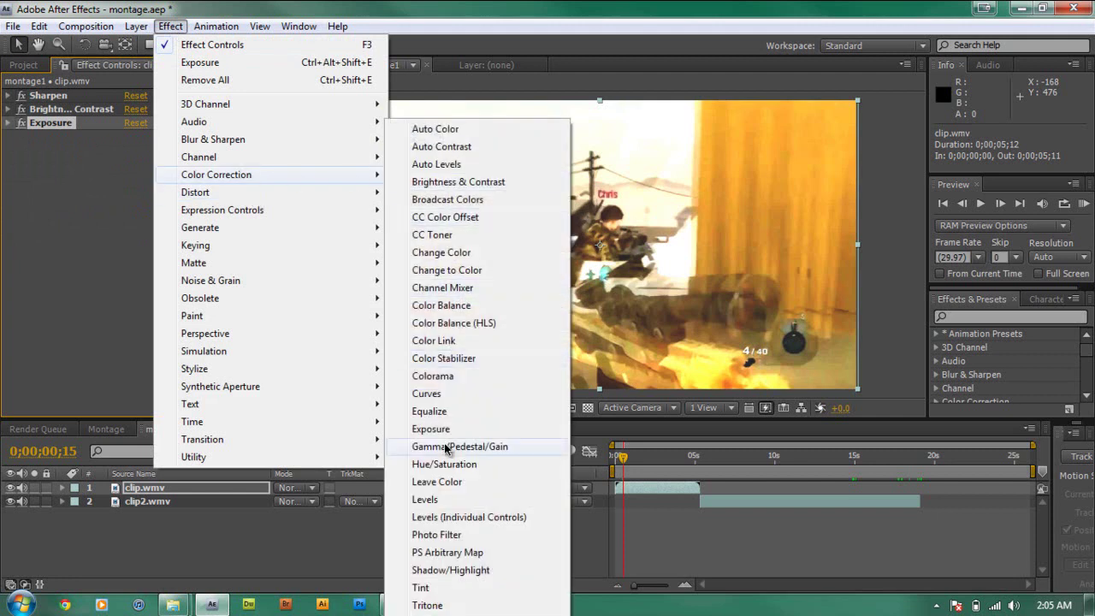
pyautogui.click(443, 500)
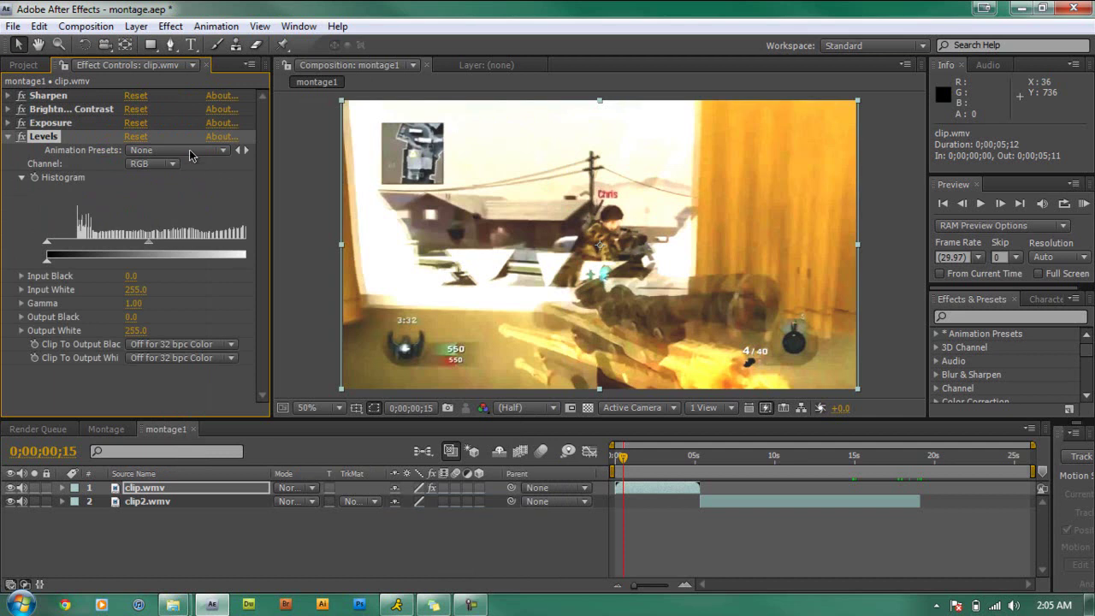
pyautogui.click(224, 152)
pyautogui.click(219, 180)
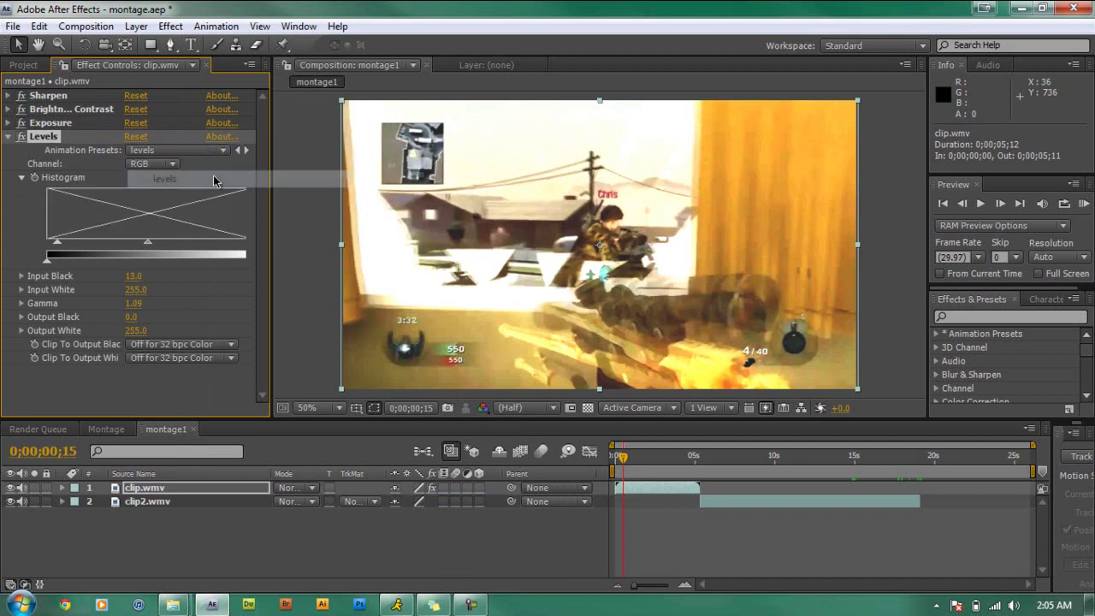
pyautogui.click(8, 136)
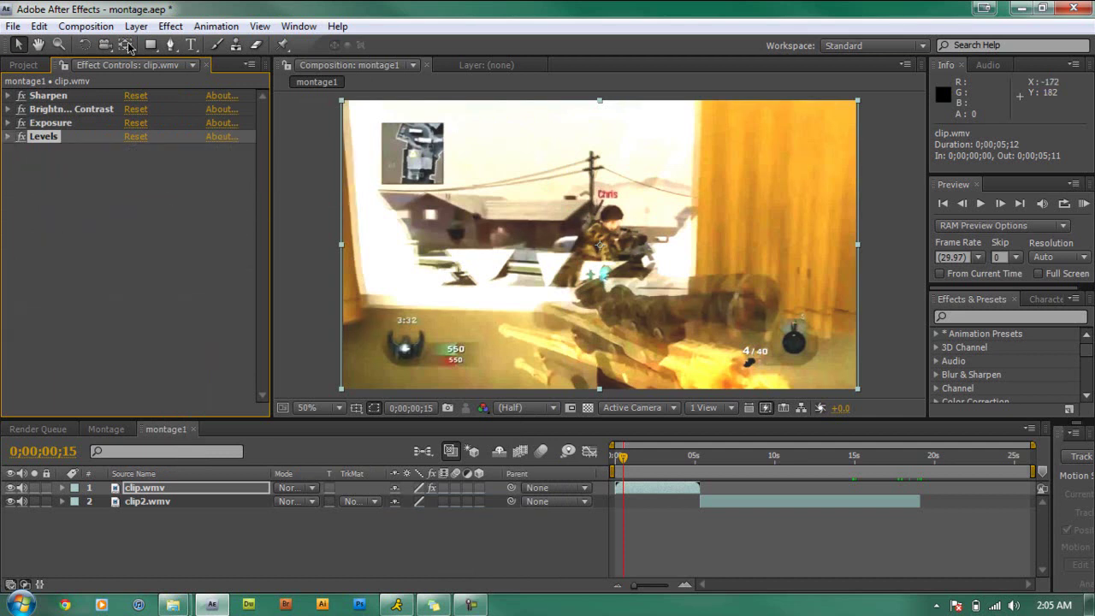
# Add the Curves effect to clip.wmv with the curves animation preset and check the look at 0;00;01;18.
pyautogui.click(163, 26)
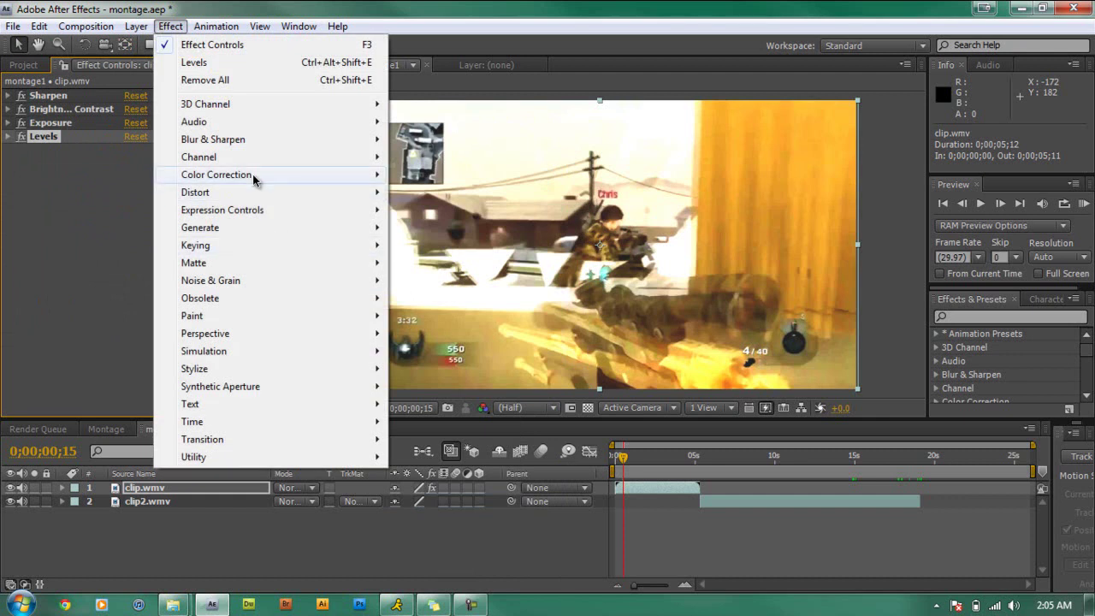
pyautogui.moveTo(306, 176)
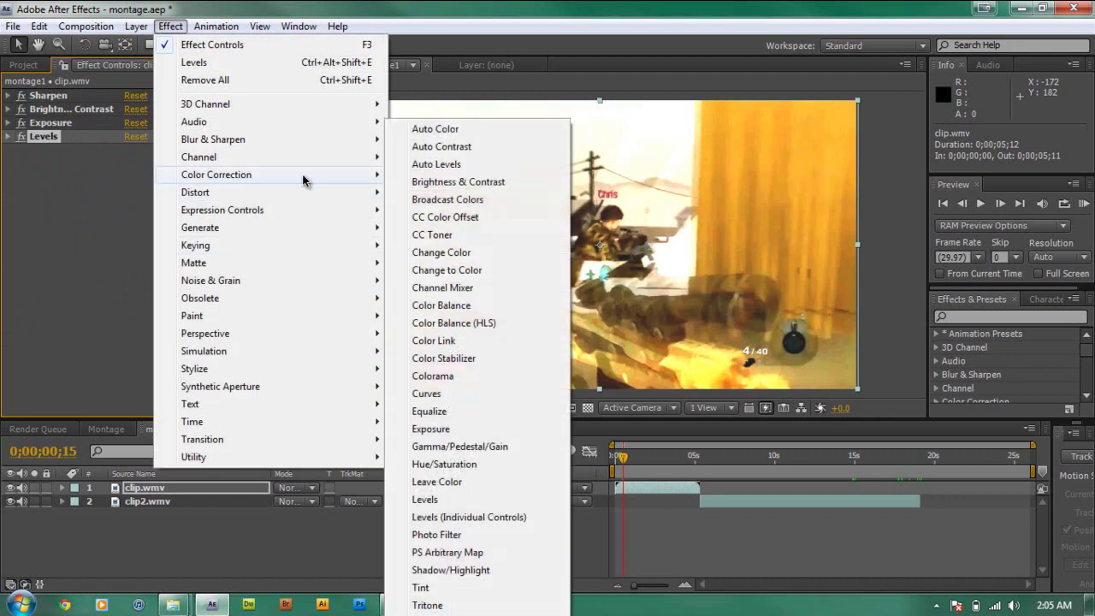
pyautogui.click(427, 394)
pyautogui.click(223, 166)
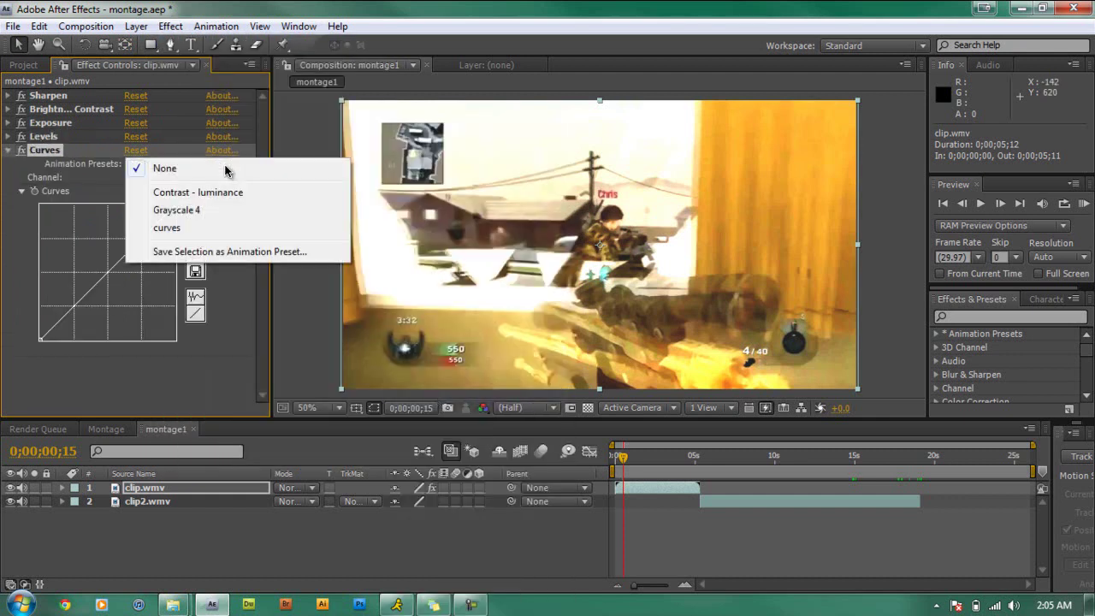
pyautogui.click(206, 228)
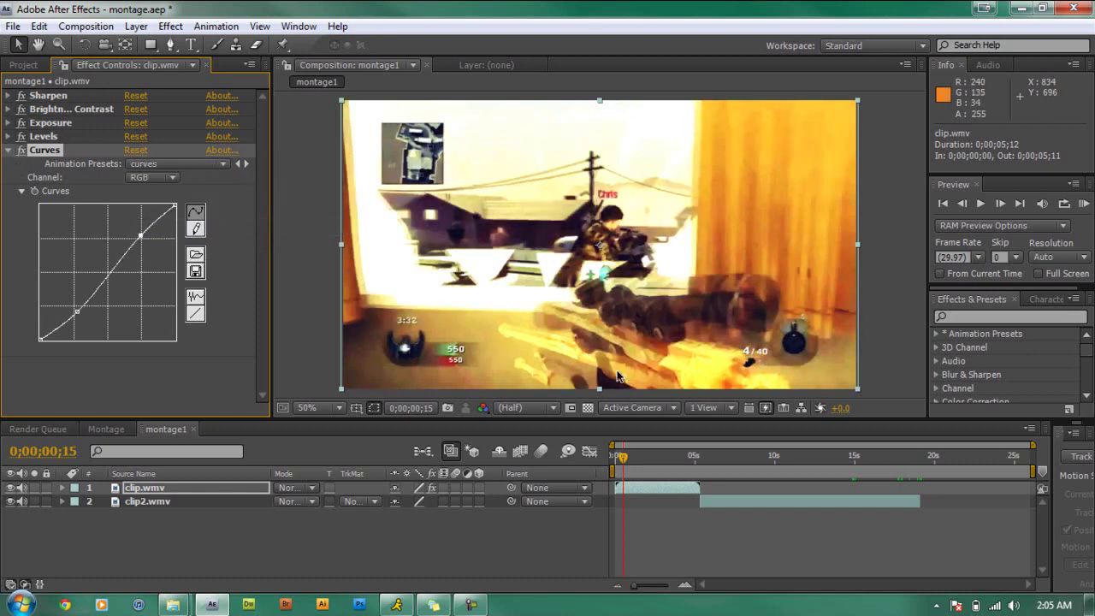
pyautogui.moveTo(622, 460); pyautogui.dragTo(643, 466)
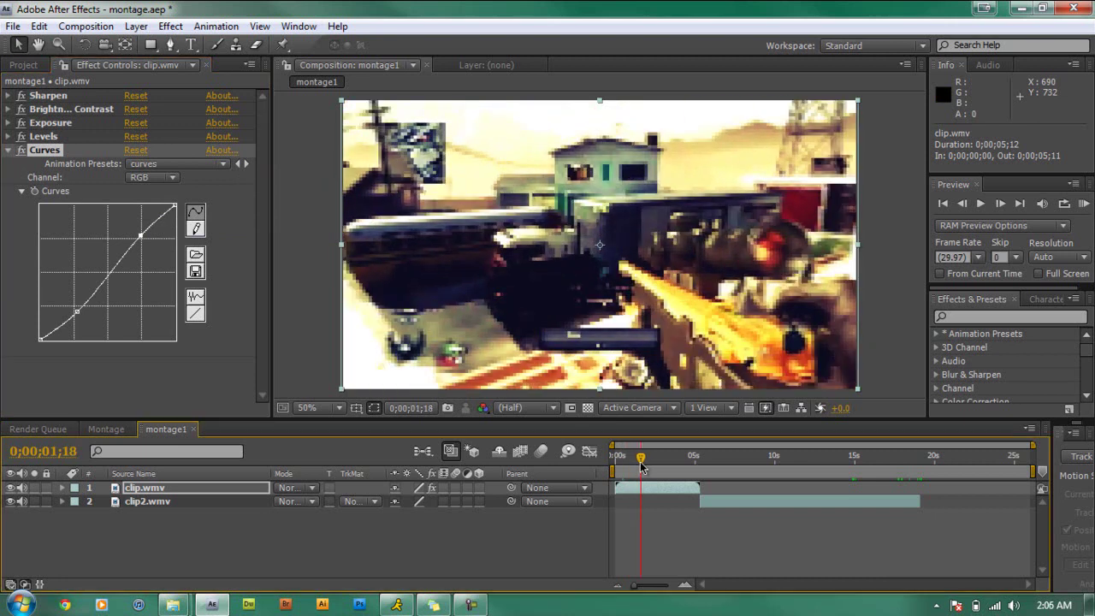
pyautogui.click(9, 149)
# Add the Tint effect to clip.wmv, try the tint3 preset, and settle on the tint preset.
pyautogui.click(171, 26)
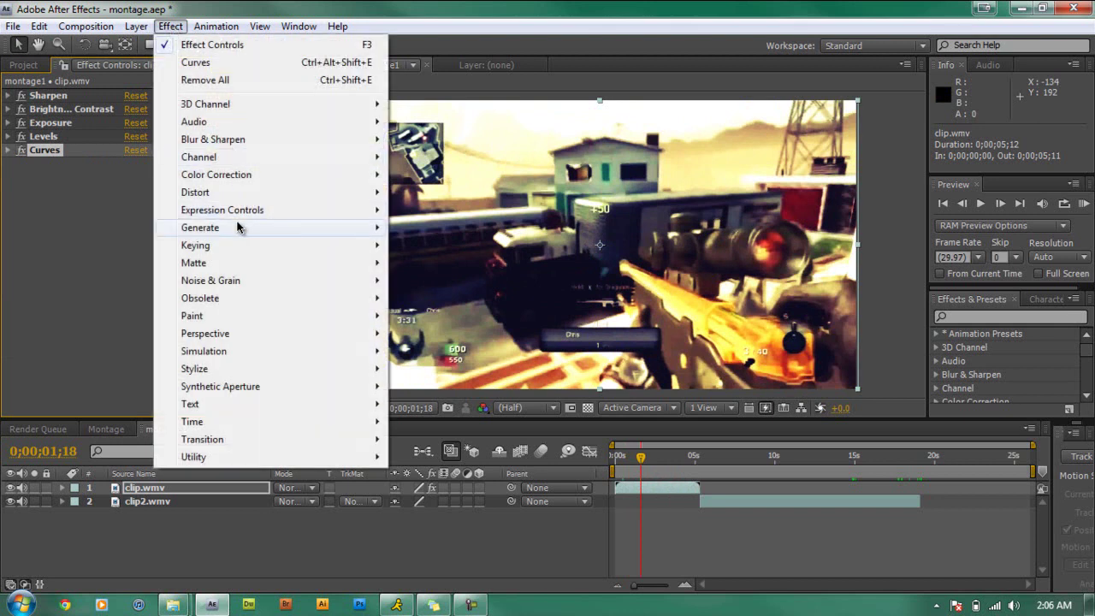
pyautogui.moveTo(276, 177)
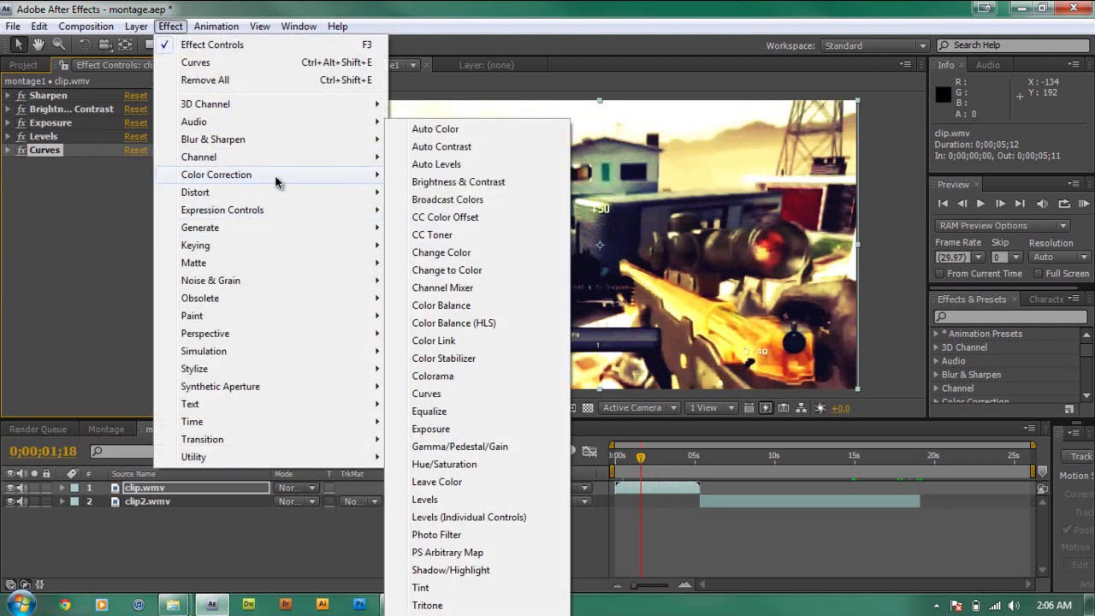
pyautogui.click(421, 587)
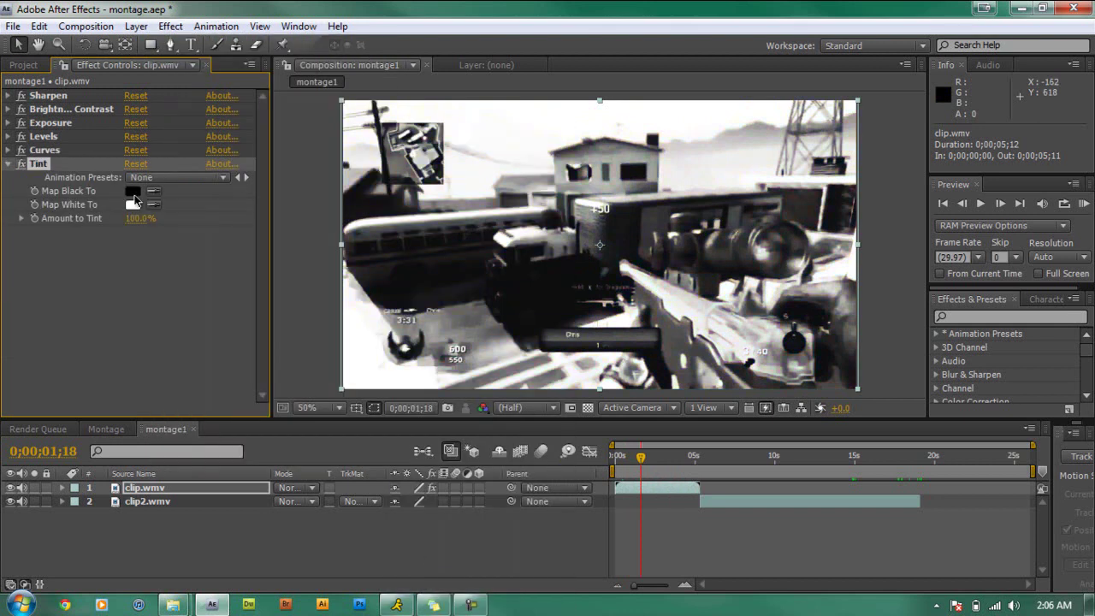
pyautogui.click(222, 179)
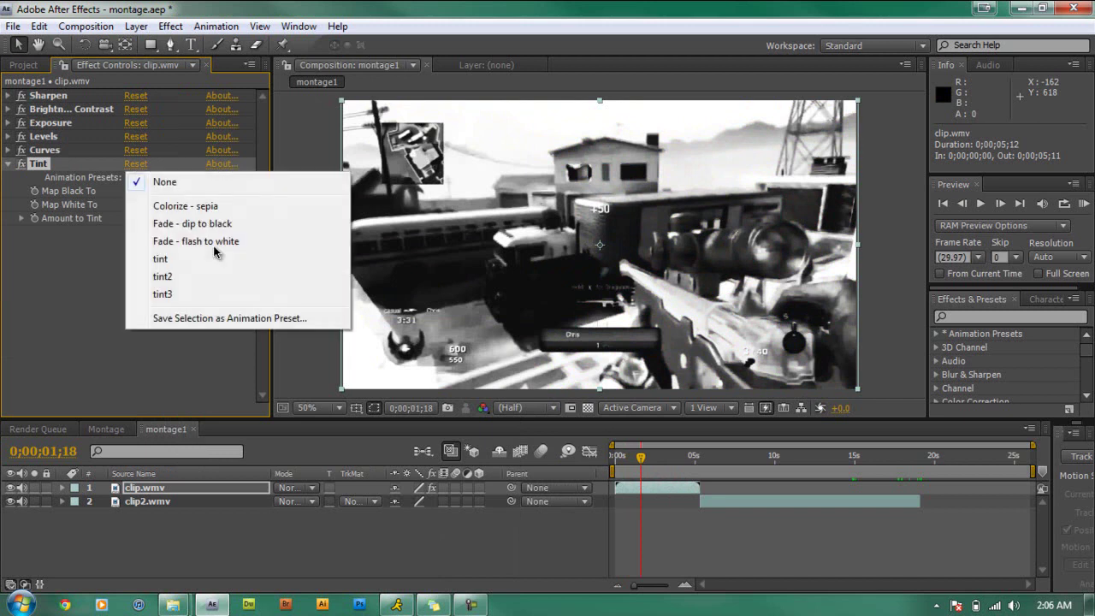
pyautogui.click(199, 295)
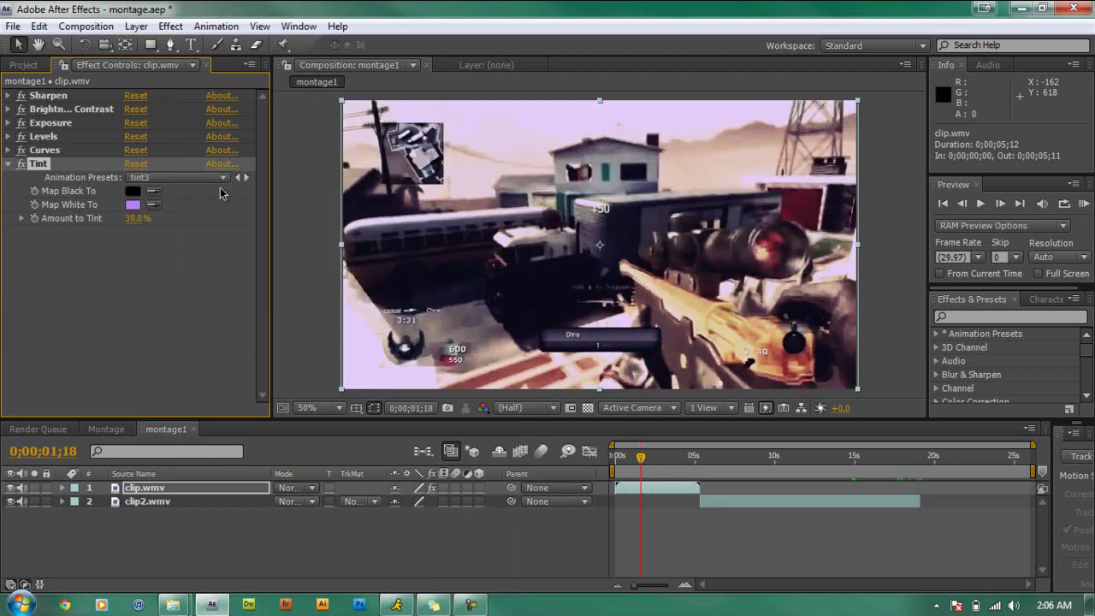
pyautogui.click(225, 181)
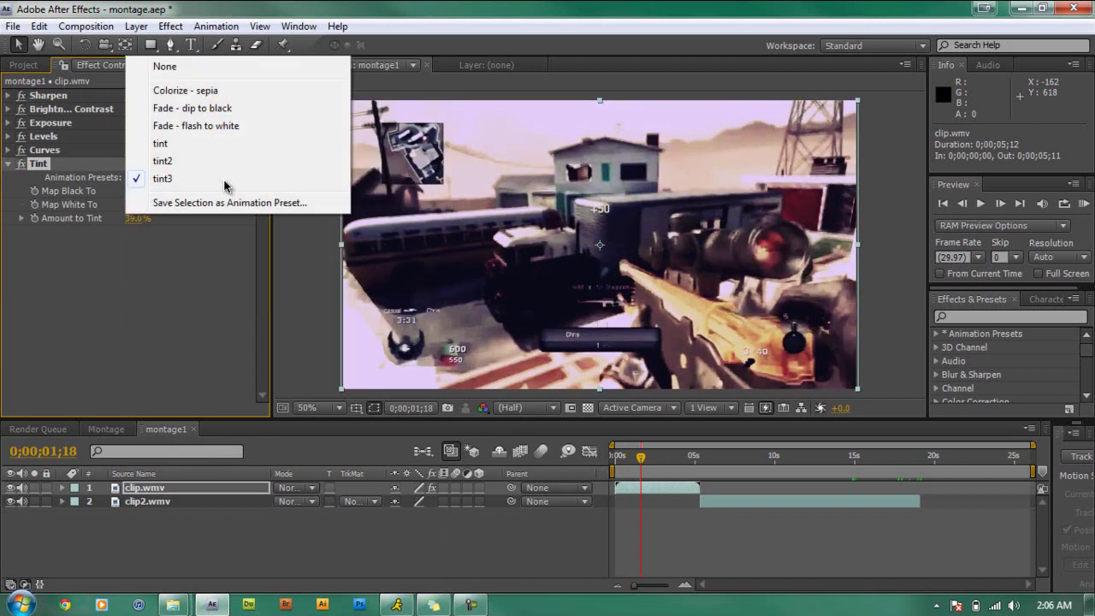
pyautogui.click(176, 146)
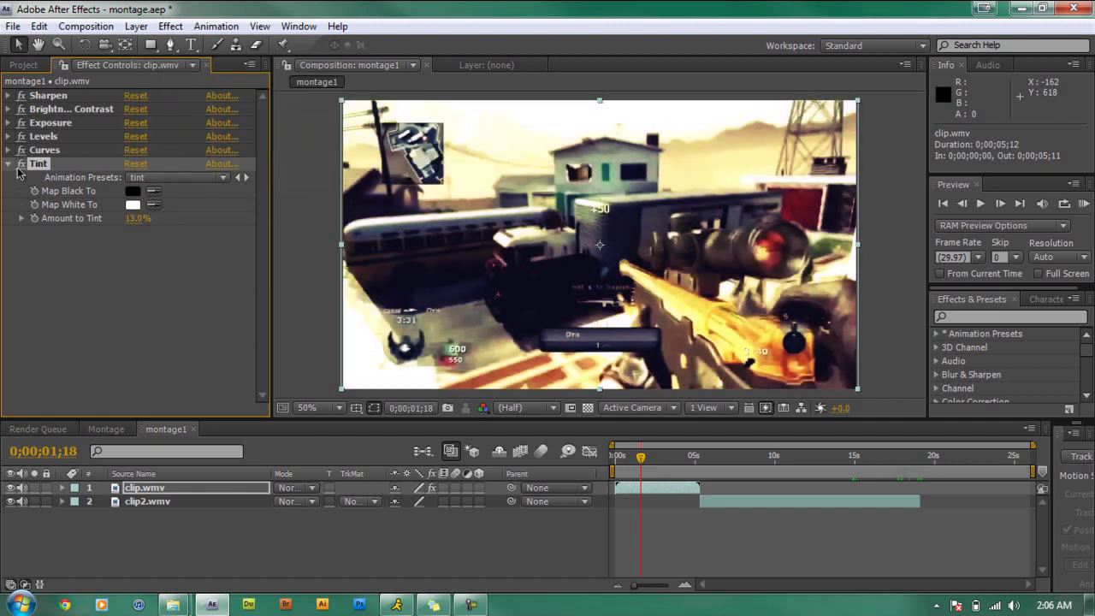
pyautogui.click(10, 165)
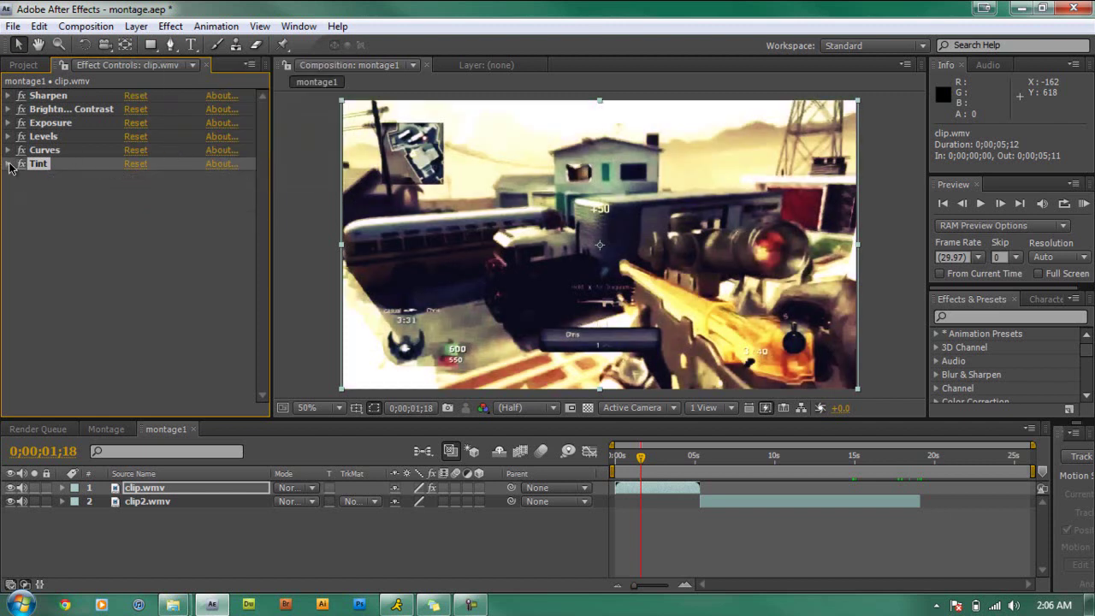
# Select clip2.wmv, scrub to 0;00;06;02 to view its ungraded footage, and return to the composition's start.
pyautogui.click(794, 504)
pyautogui.moveTo(644, 462); pyautogui.dragTo(716, 472)
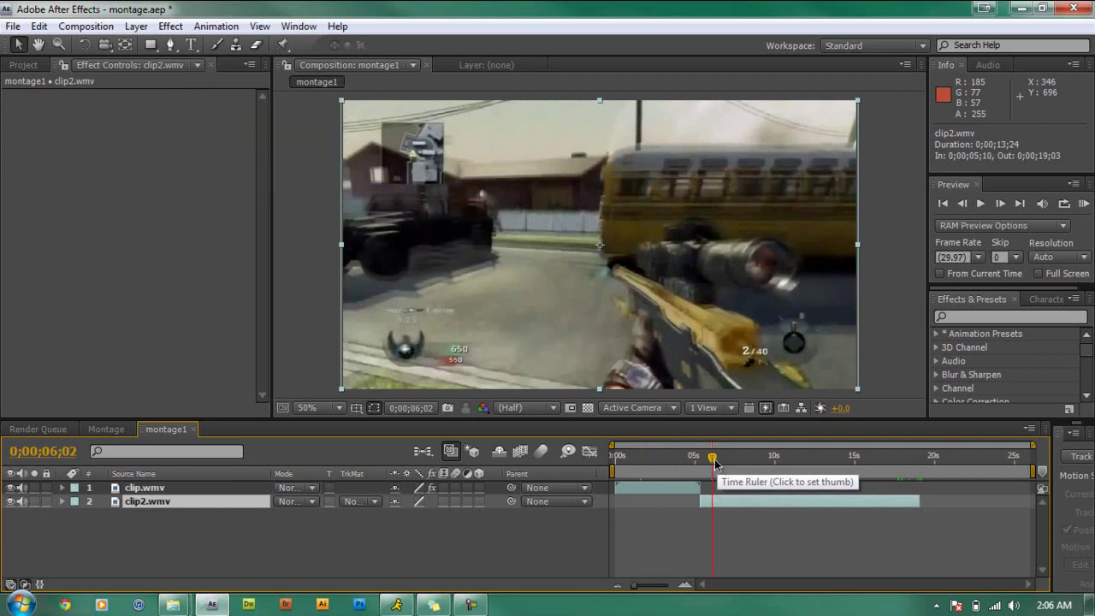
pyautogui.moveTo(710, 459); pyautogui.dragTo(614, 463)
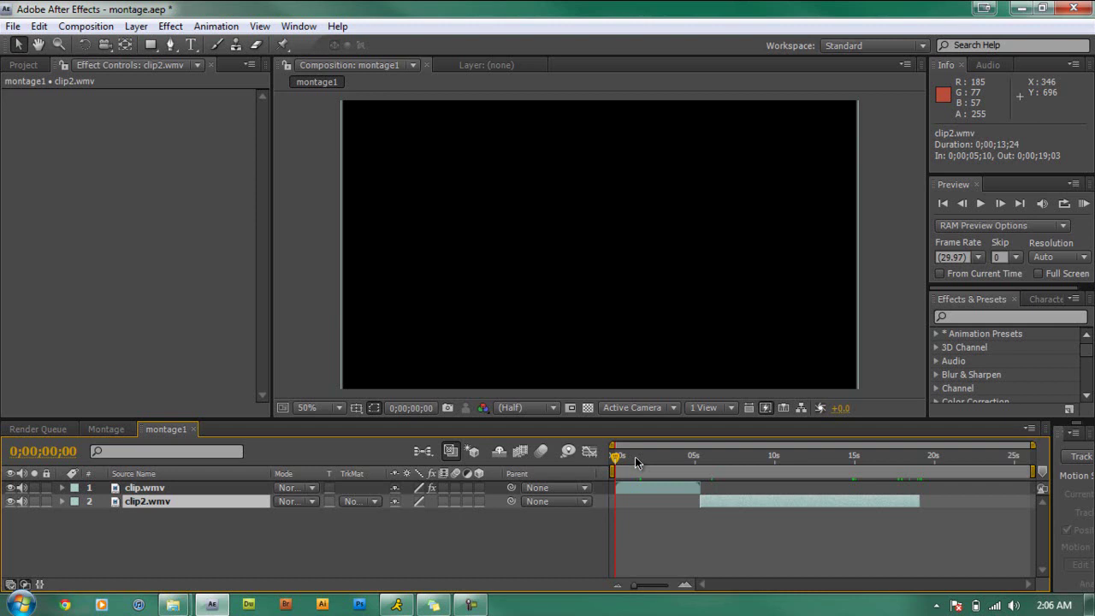
pyautogui.click(1026, 10)
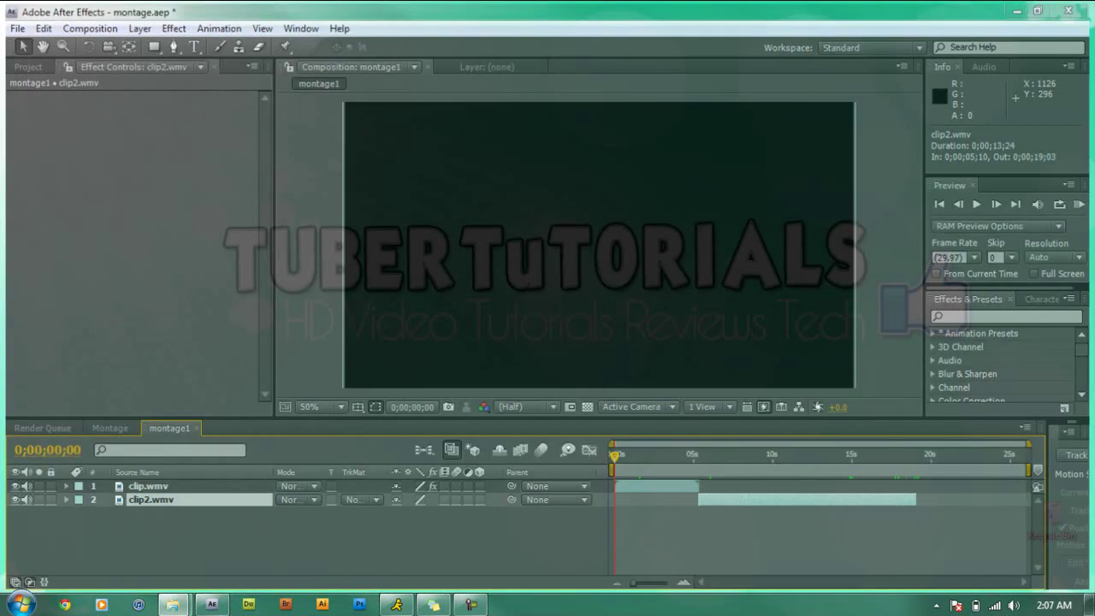